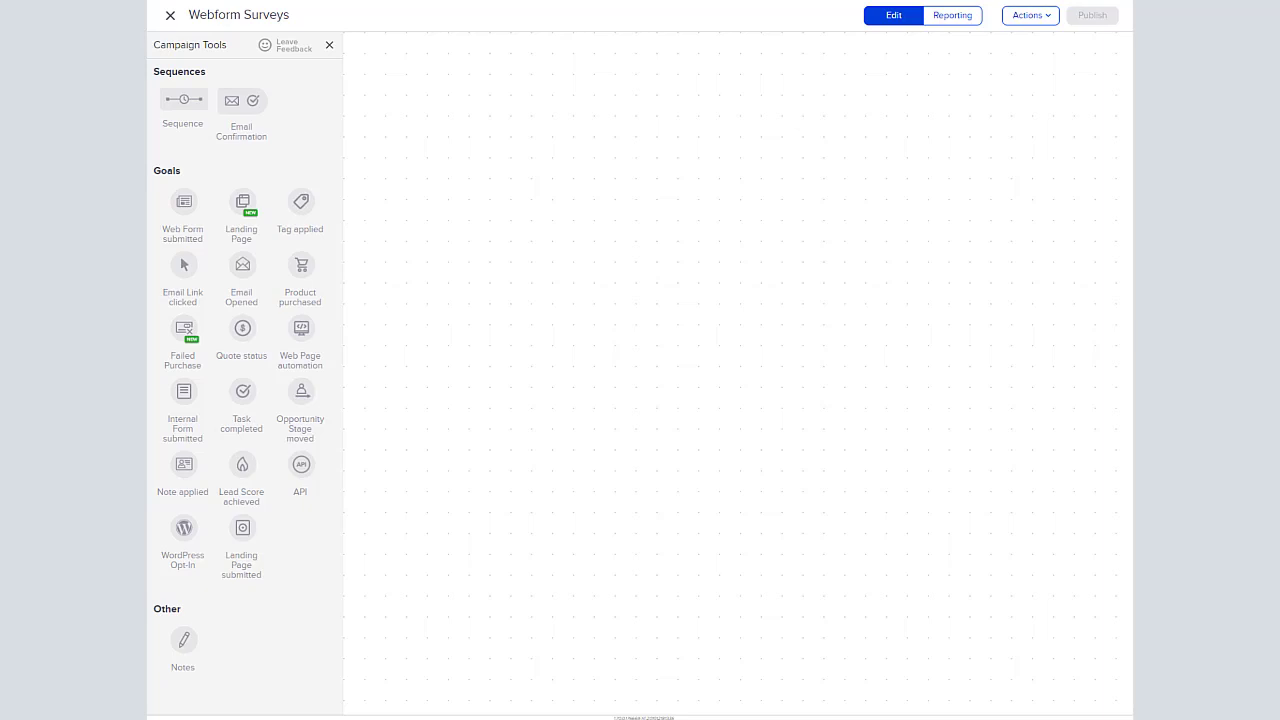
Add a Web Form submitted goal to the campaign canvas, name it Test-survey-question-1, and open it for editing
{"action": "left_click_drag", "start_coordinate": [184, 201], "coordinate": [509, 236]}
{"action": "type", "text": "Test-su"}
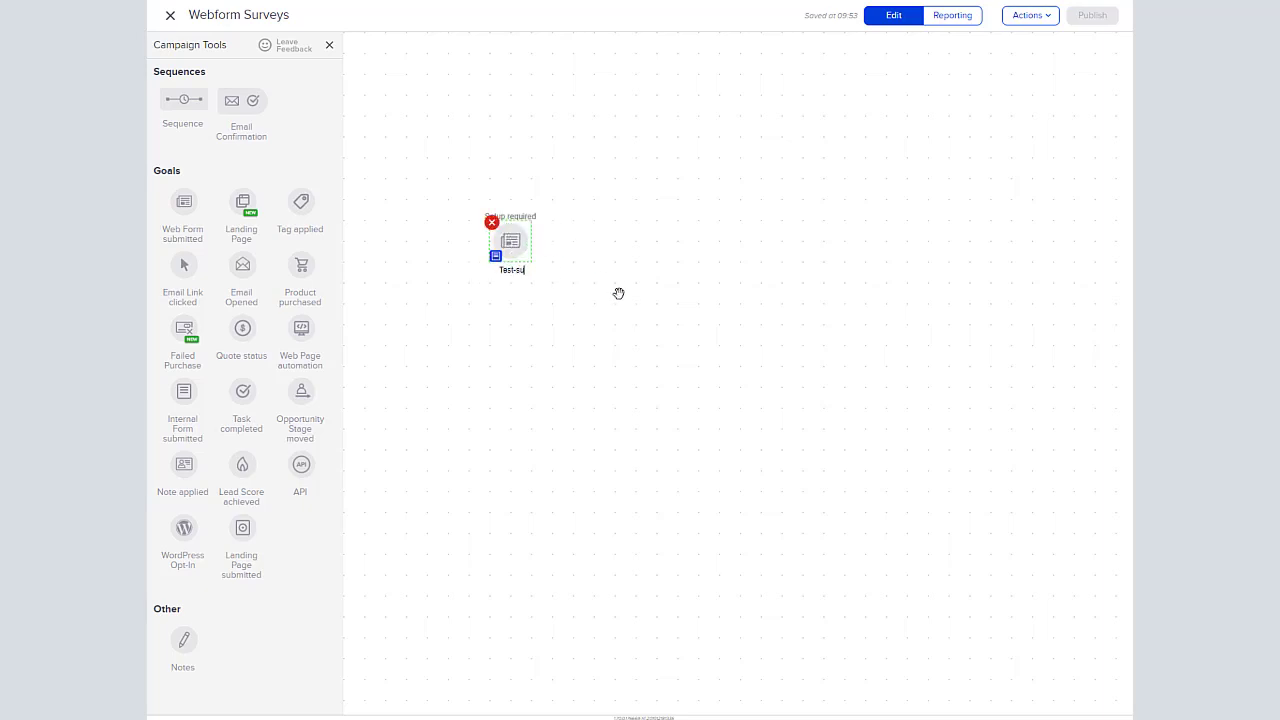
{"action": "type", "text": "rvey-question-1"}
{"action": "left_click", "coordinate": [514, 245]}
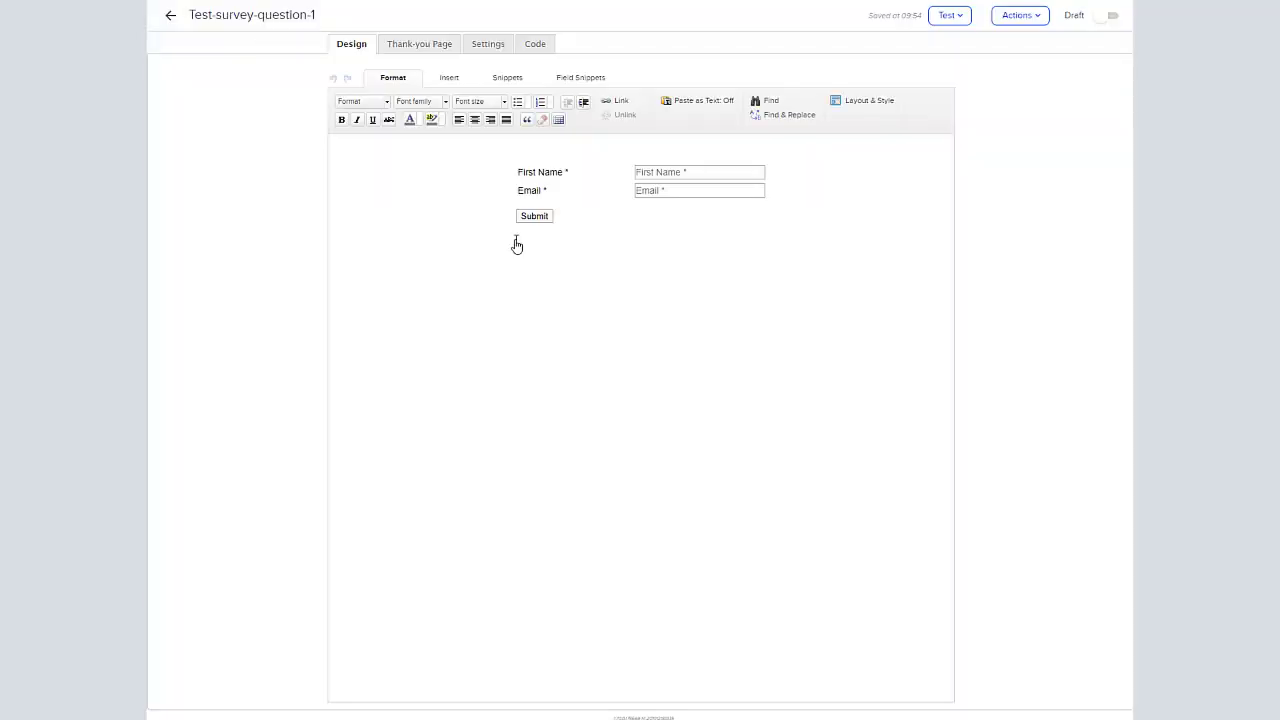
Set the web form's layout to a form width of 400, a field width of 400, and label position Above
{"action": "left_click", "coordinate": [864, 102]}
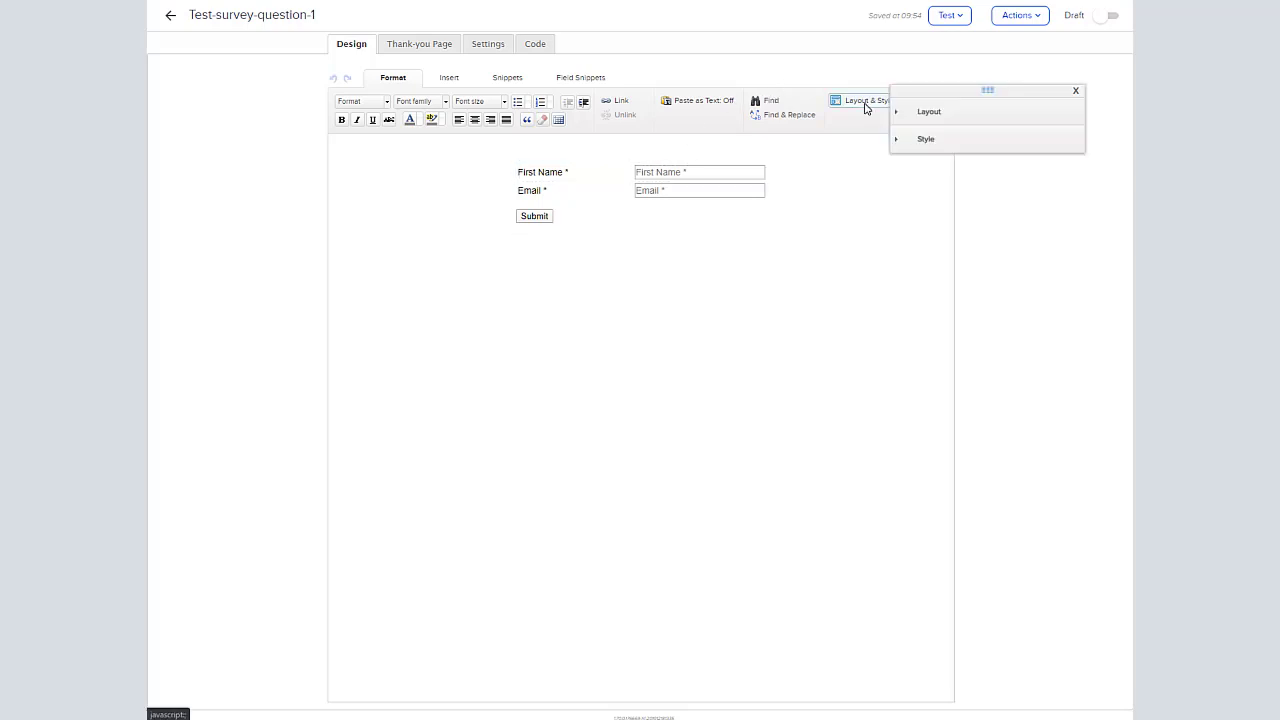
{"action": "left_click", "coordinate": [931, 114]}
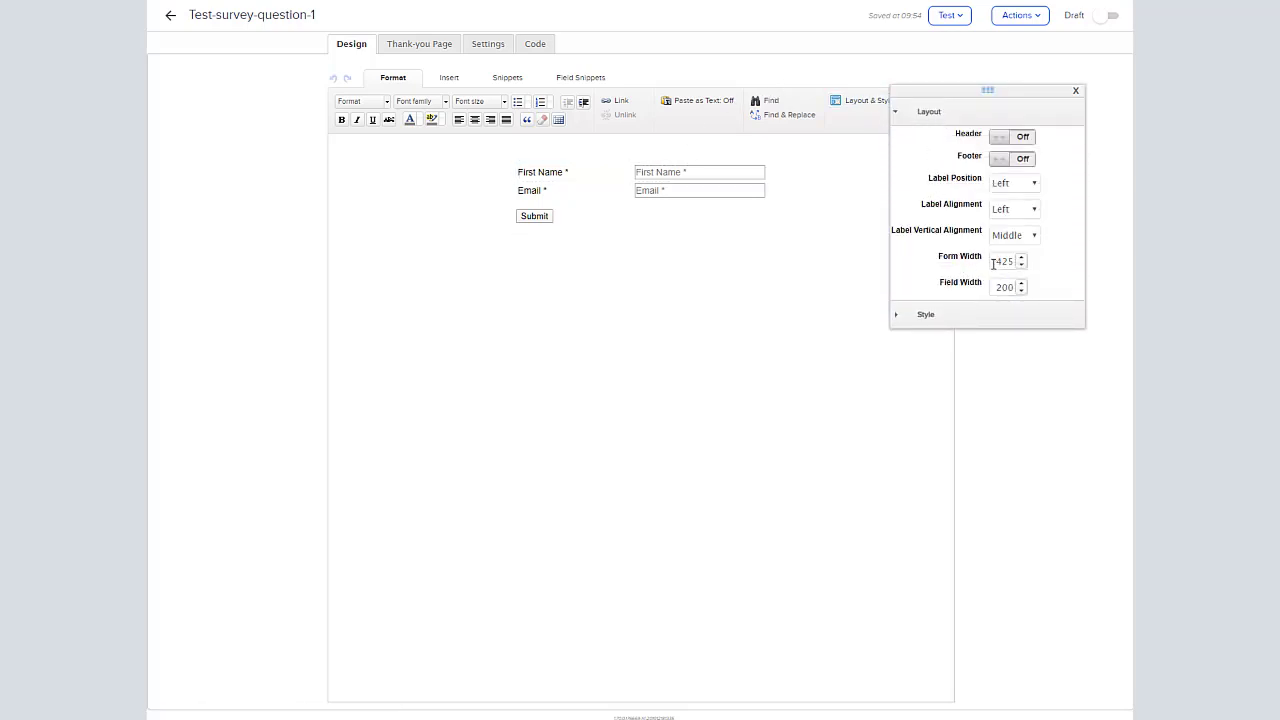
{"action": "left_click", "coordinate": [1021, 290]}
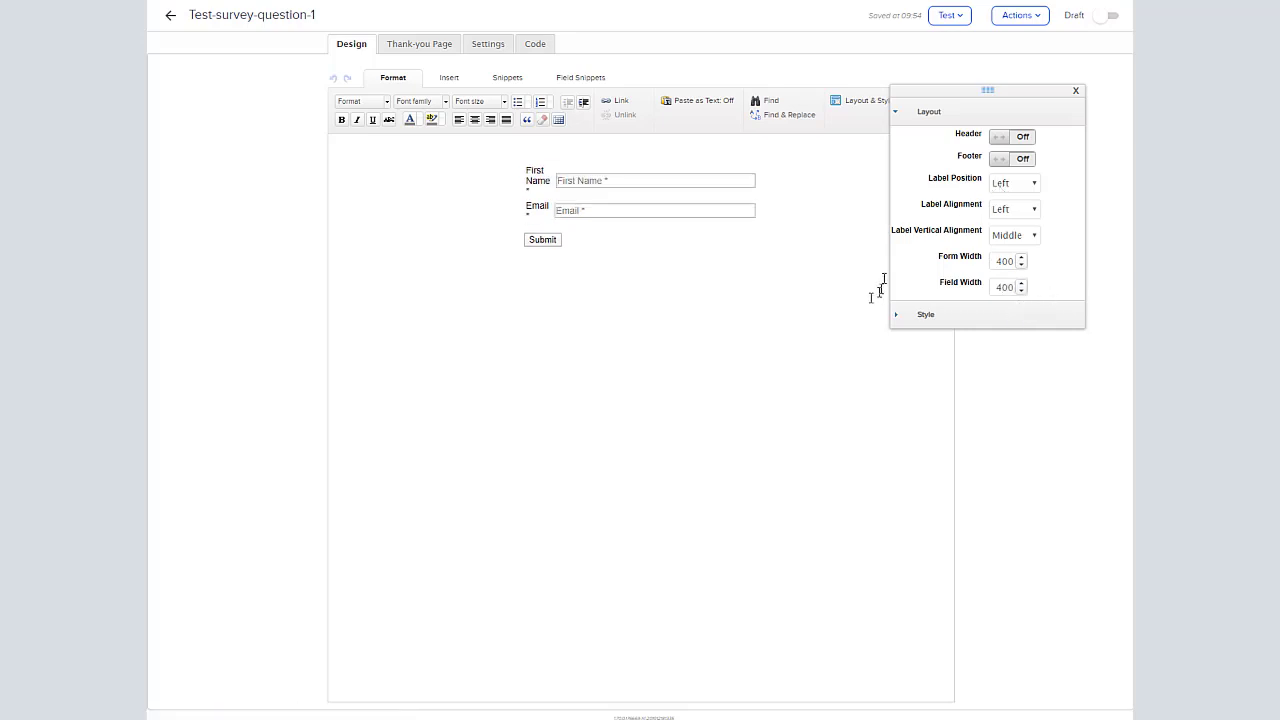
{"action": "left_click", "coordinate": [1012, 185]}
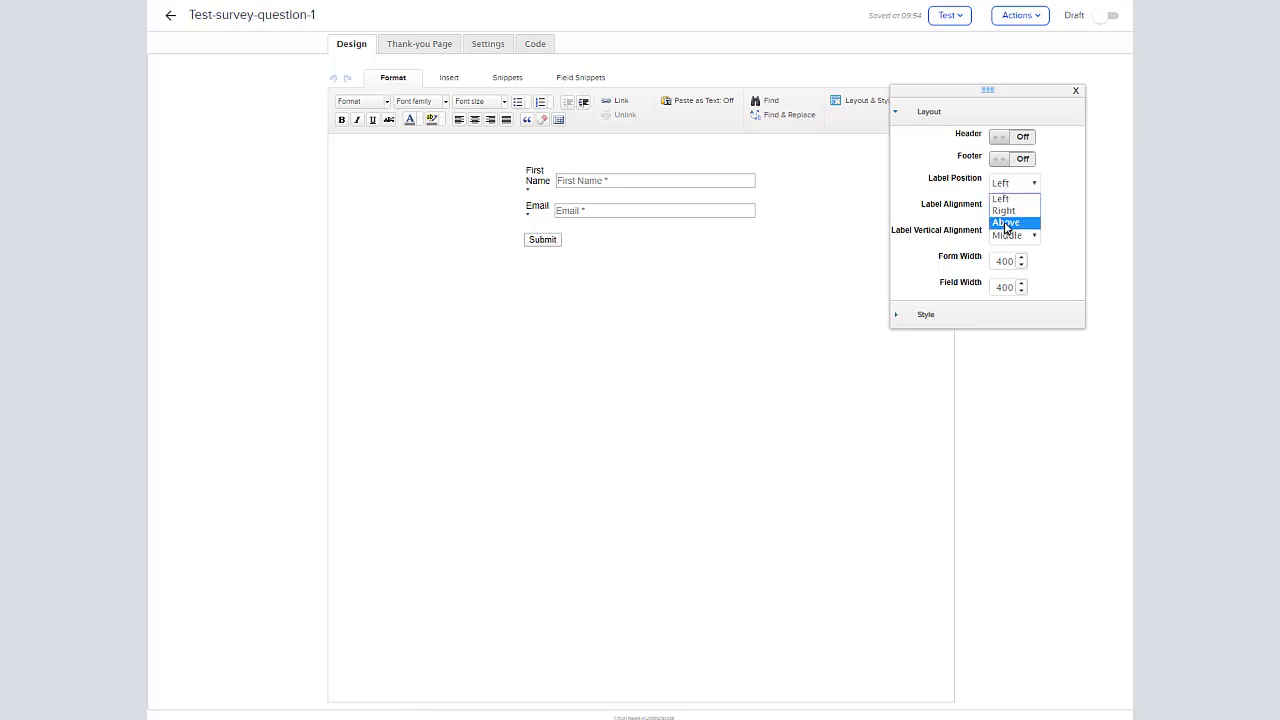
{"action": "left_click", "coordinate": [1006, 222]}
Add a hidden field mapped to Email at the top of the form and delete the visible First Name and Email fields
{"action": "left_click", "coordinate": [580, 77]}
{"action": "left_click_drag", "start_coordinate": [661, 110], "coordinate": [628, 165]}
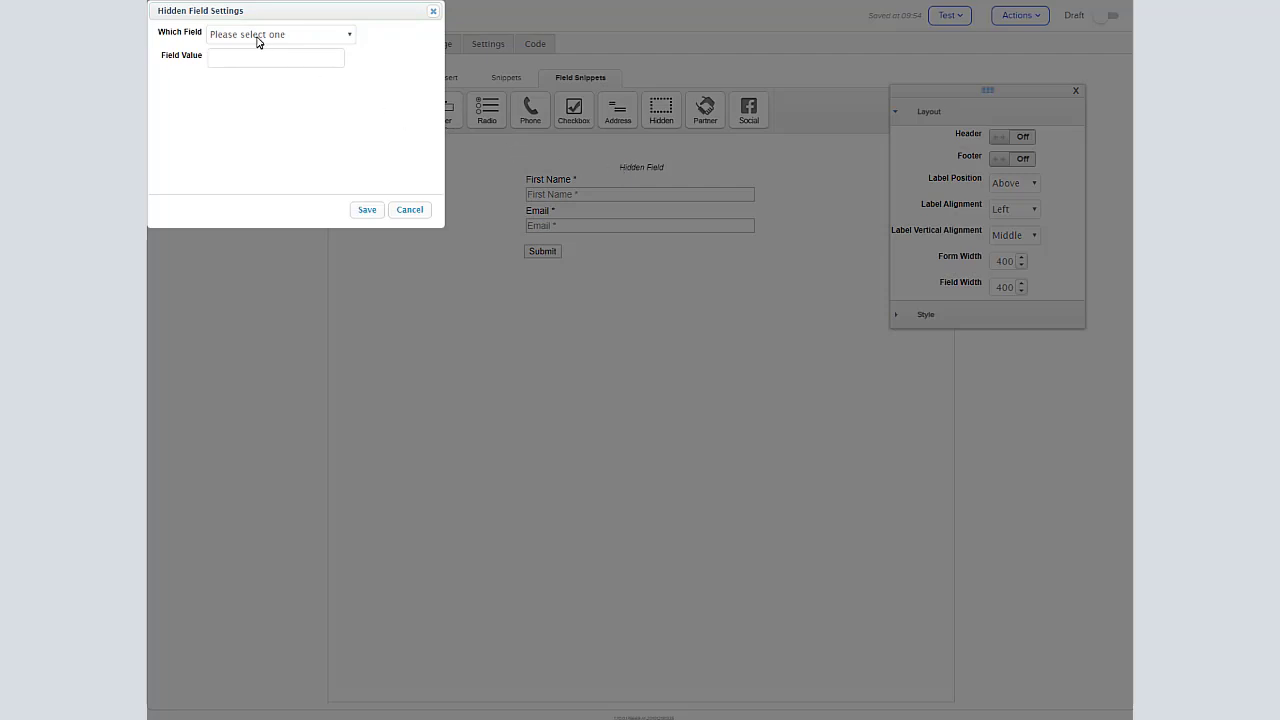
{"action": "left_click", "coordinate": [257, 38]}
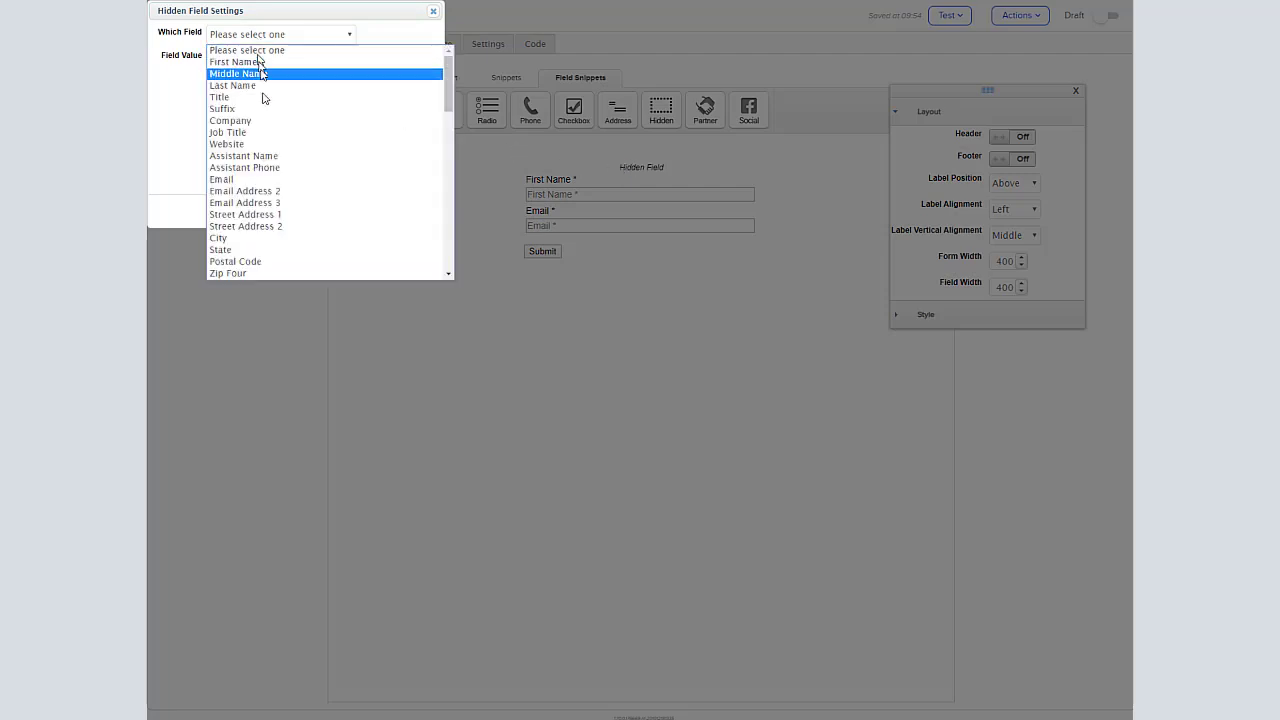
{"action": "left_click", "coordinate": [250, 179]}
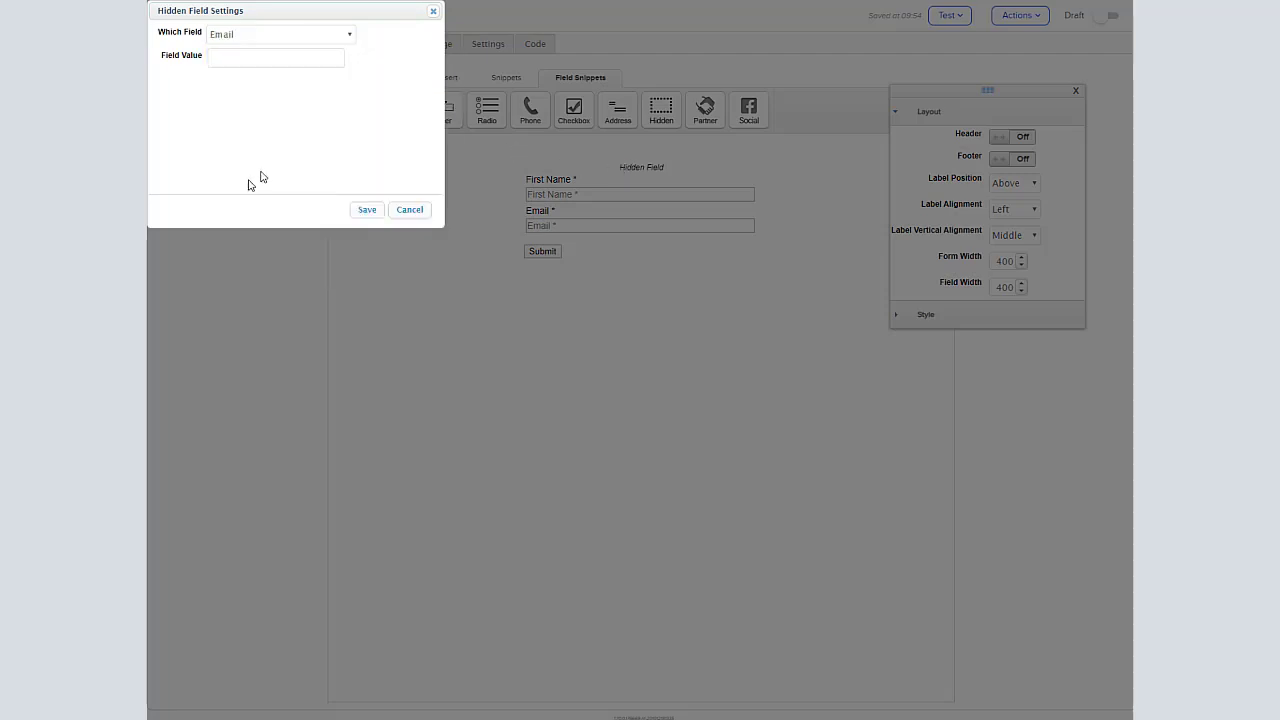
{"action": "left_click", "coordinate": [368, 212]}
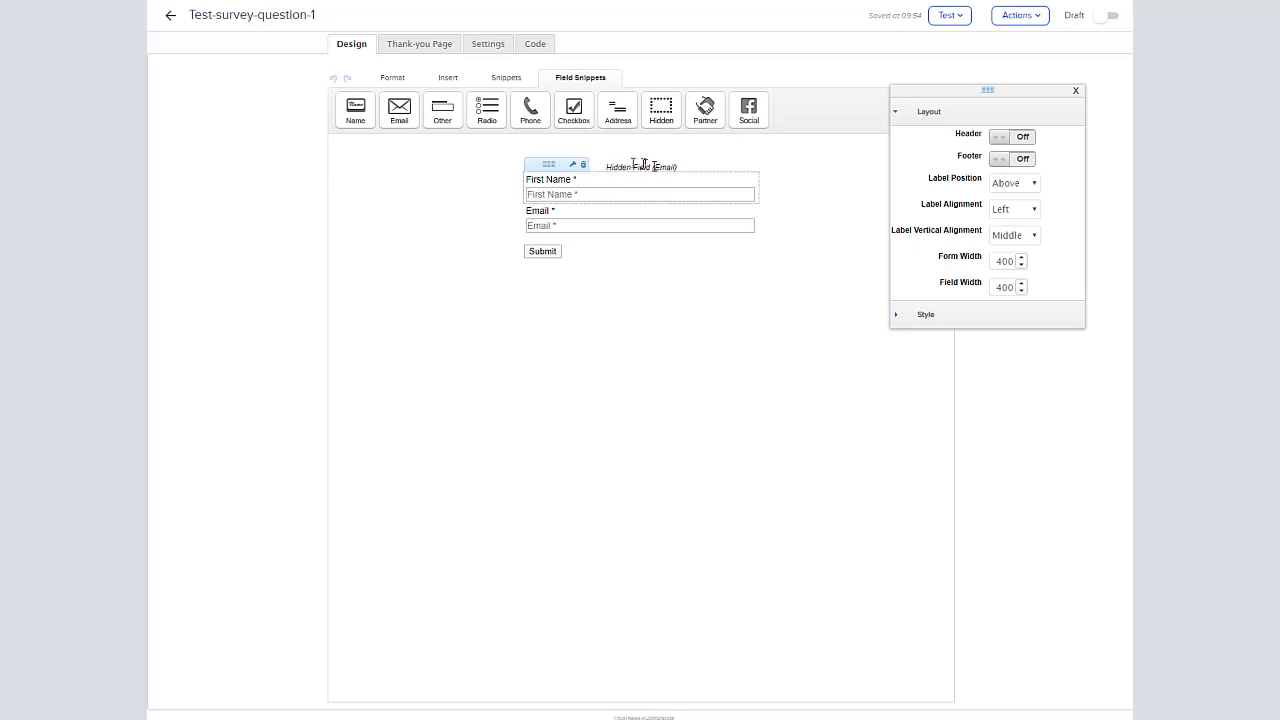
{"action": "left_click", "coordinate": [581, 166]}
{"action": "left_click", "coordinate": [584, 166]}
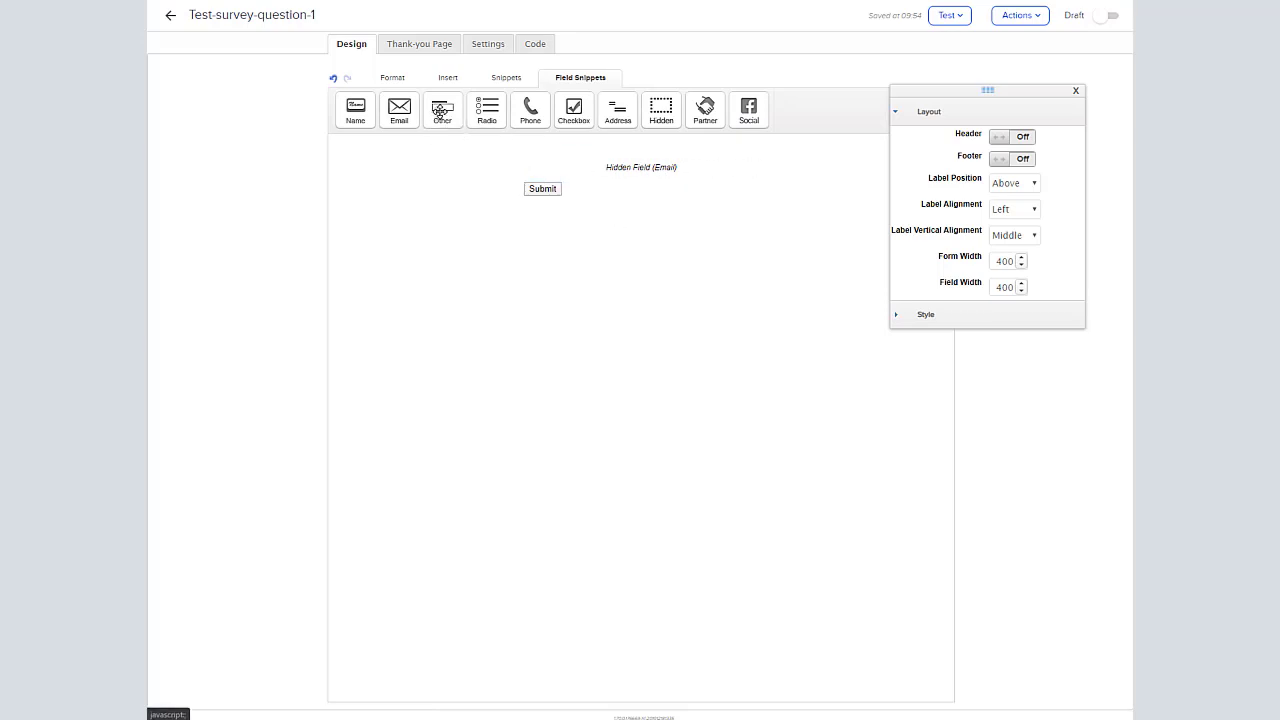
Insert a required Other field above the submit button, using the custom field "What Is Your #1 Challenge"
{"action": "left_click_drag", "start_coordinate": [442, 113], "coordinate": [614, 201]}
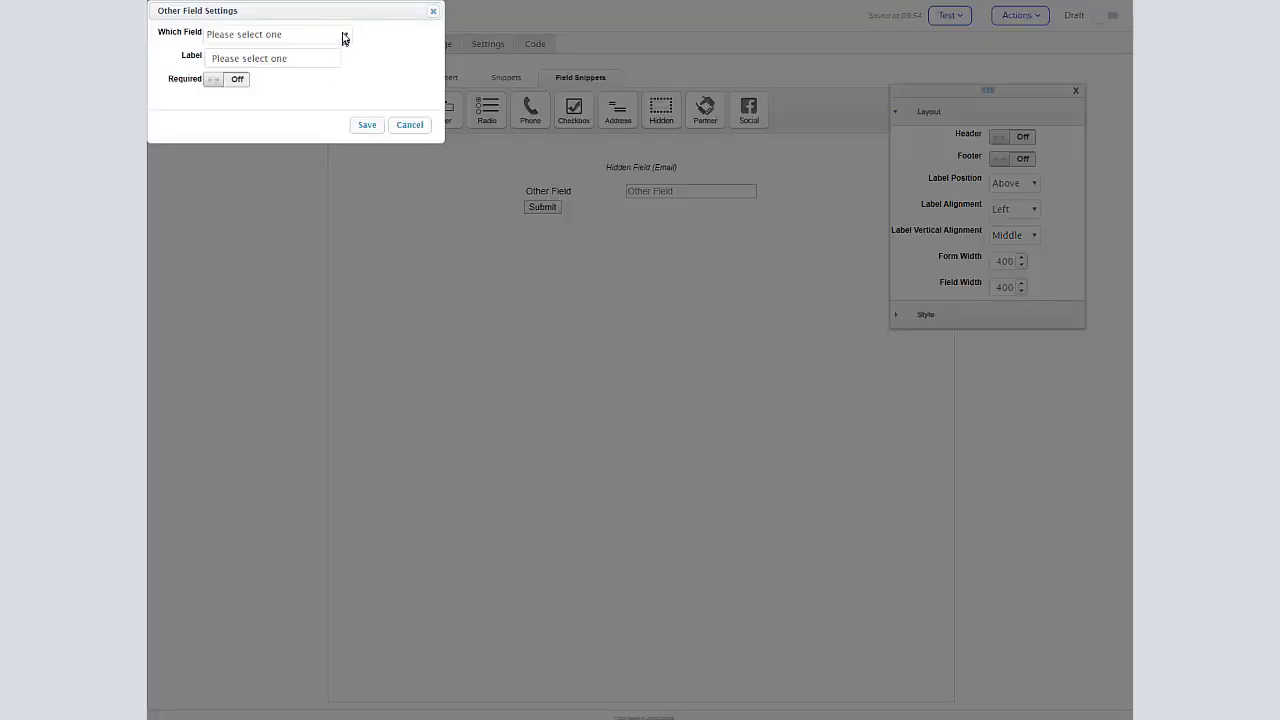
{"action": "left_click", "coordinate": [343, 35]}
{"action": "left_click_drag", "start_coordinate": [443, 114], "coordinate": [459, 206]}
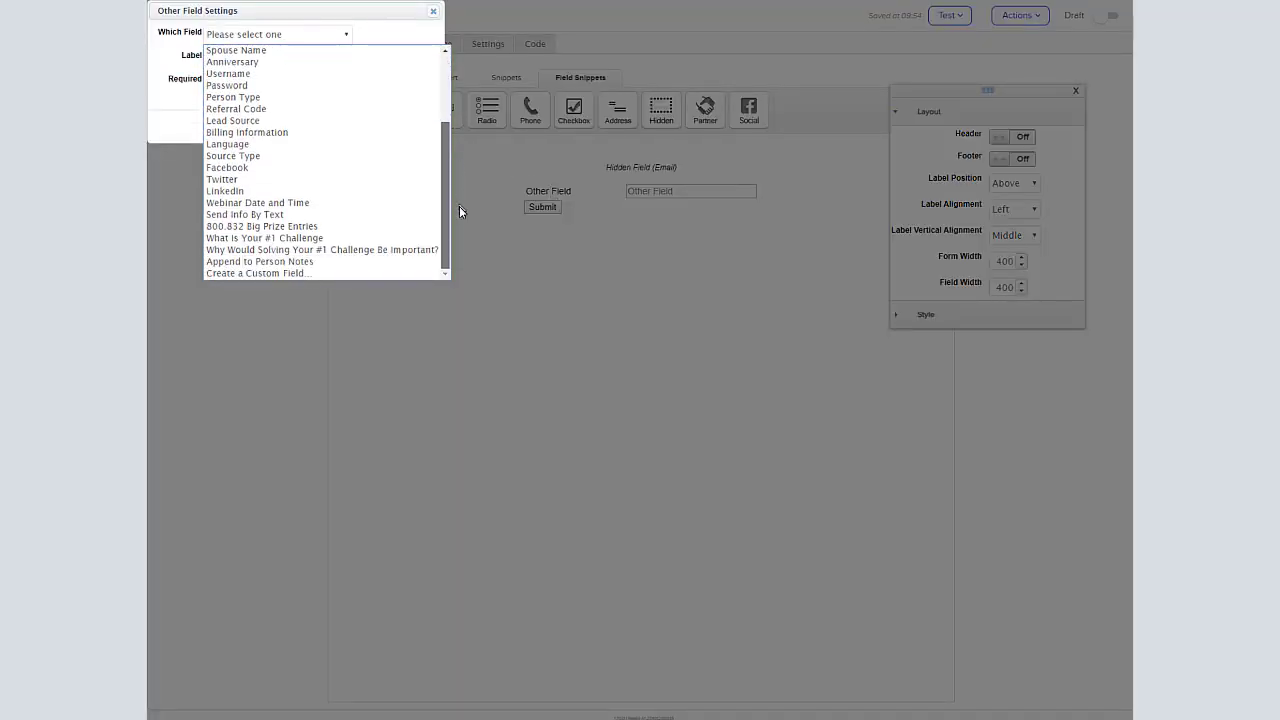
{"action": "left_click", "coordinate": [267, 240]}
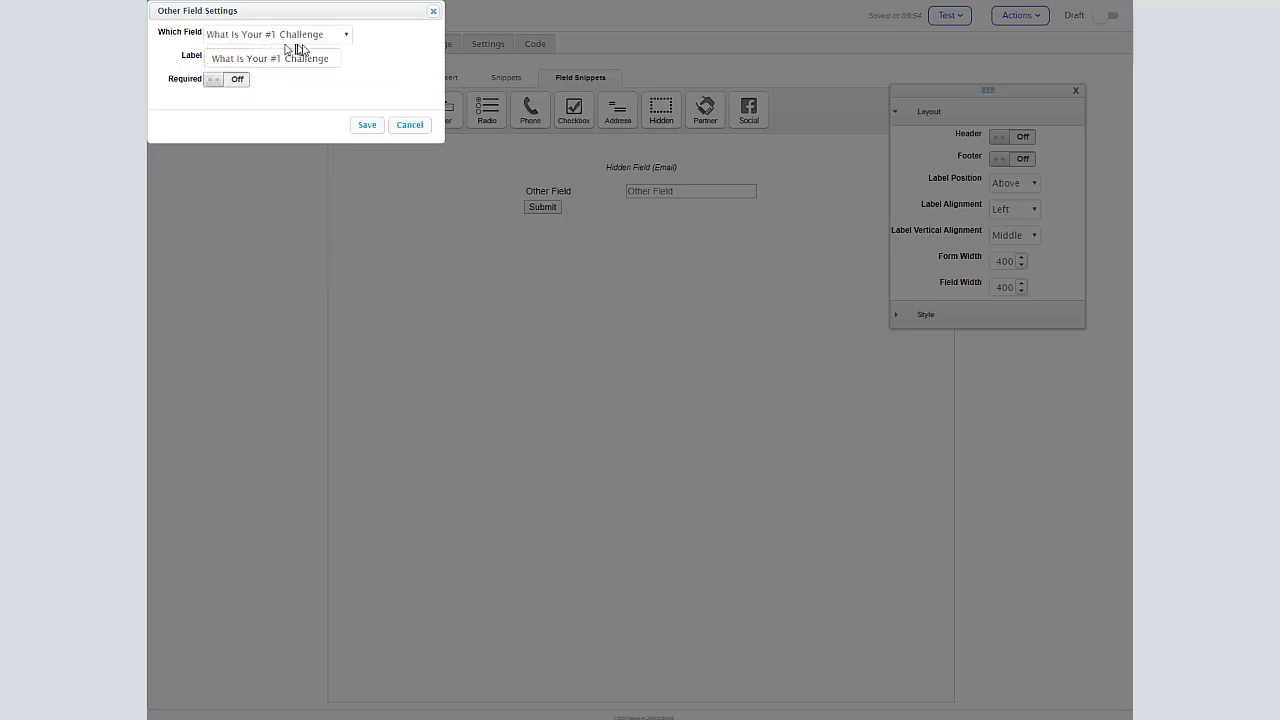
{"action": "left_click", "coordinate": [229, 81]}
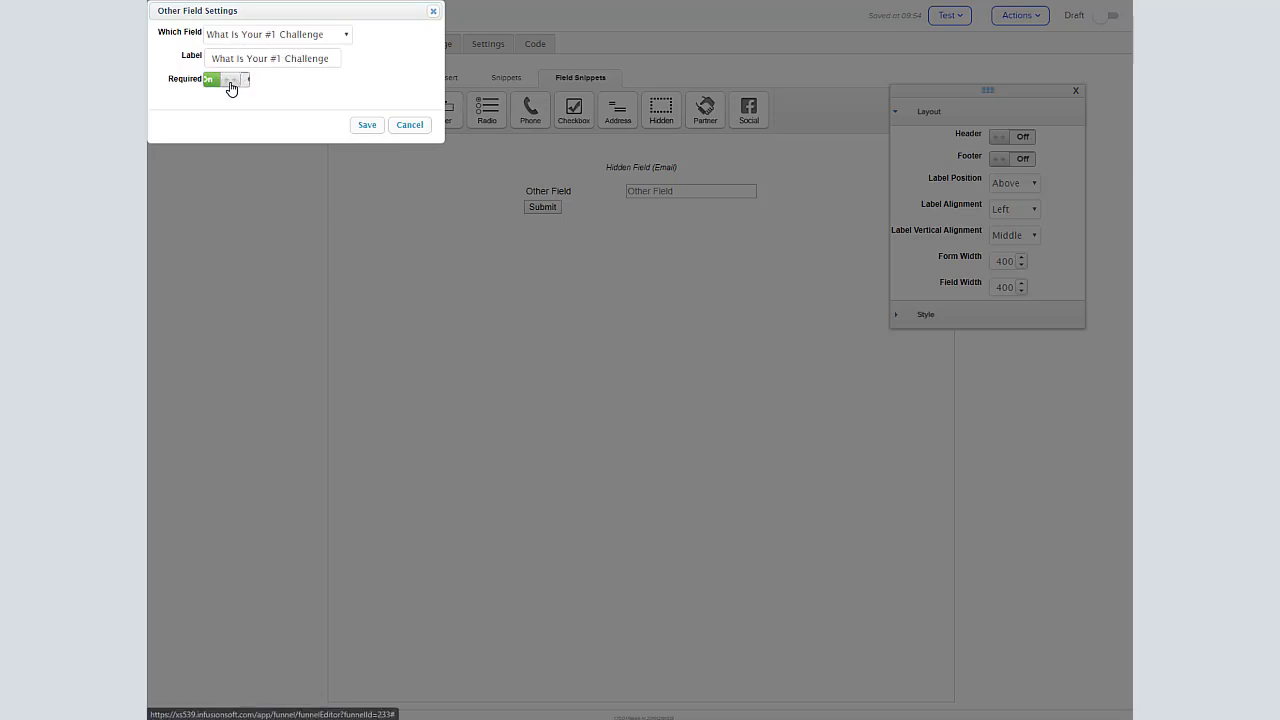
{"action": "left_click", "coordinate": [367, 127]}
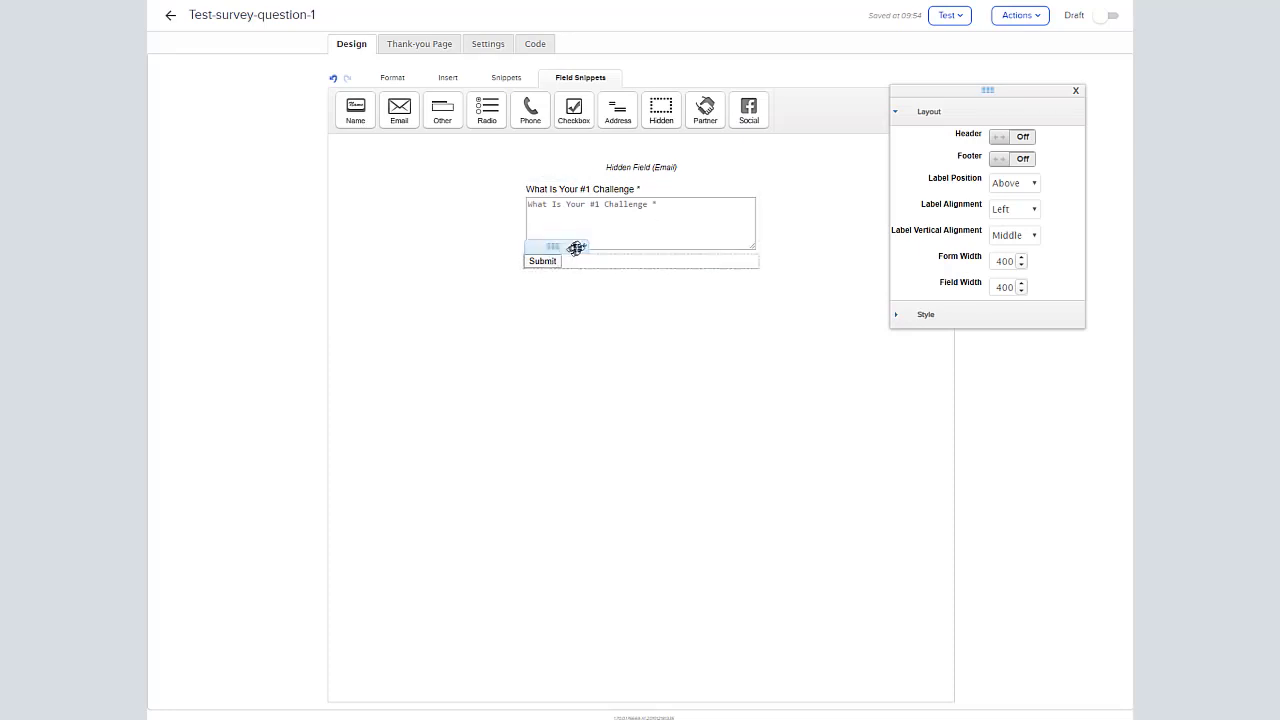
Relabel the submit button "Click for Question 2" and align it to the center
{"action": "left_click", "coordinate": [573, 248]}
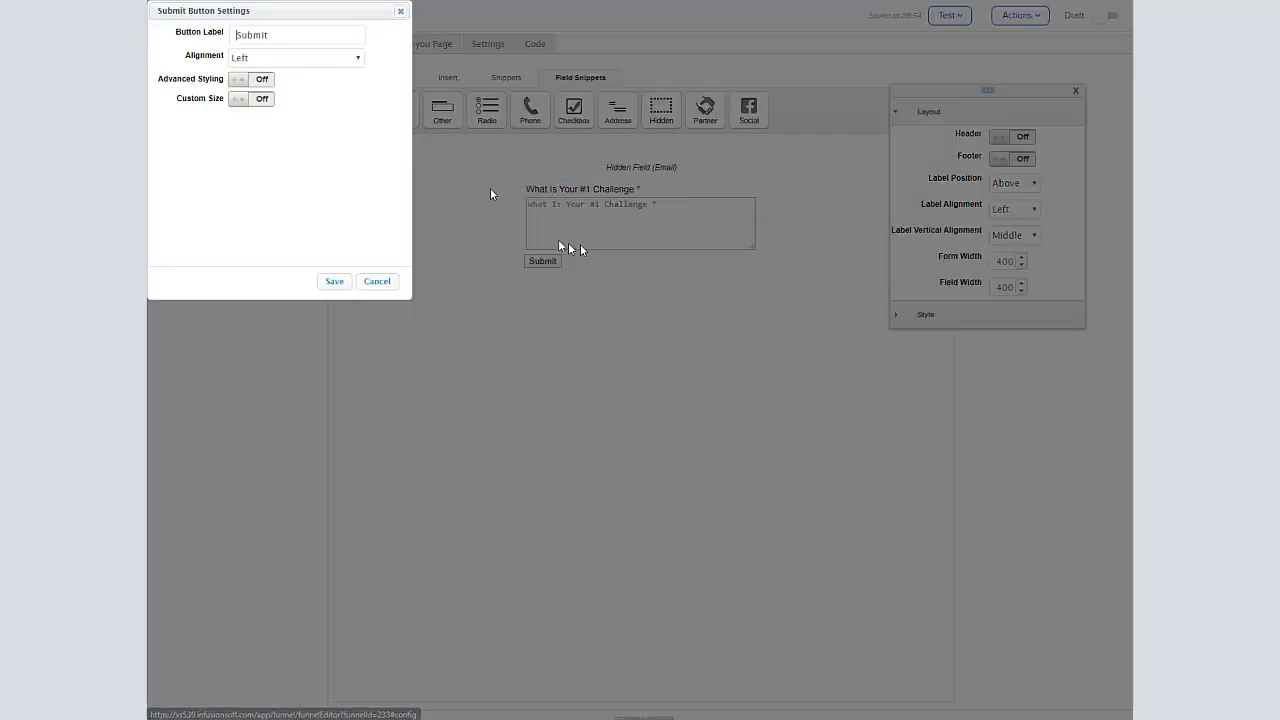
{"action": "double_click", "coordinate": [248, 37]}
{"action": "type", "text": "Click for Questio"}
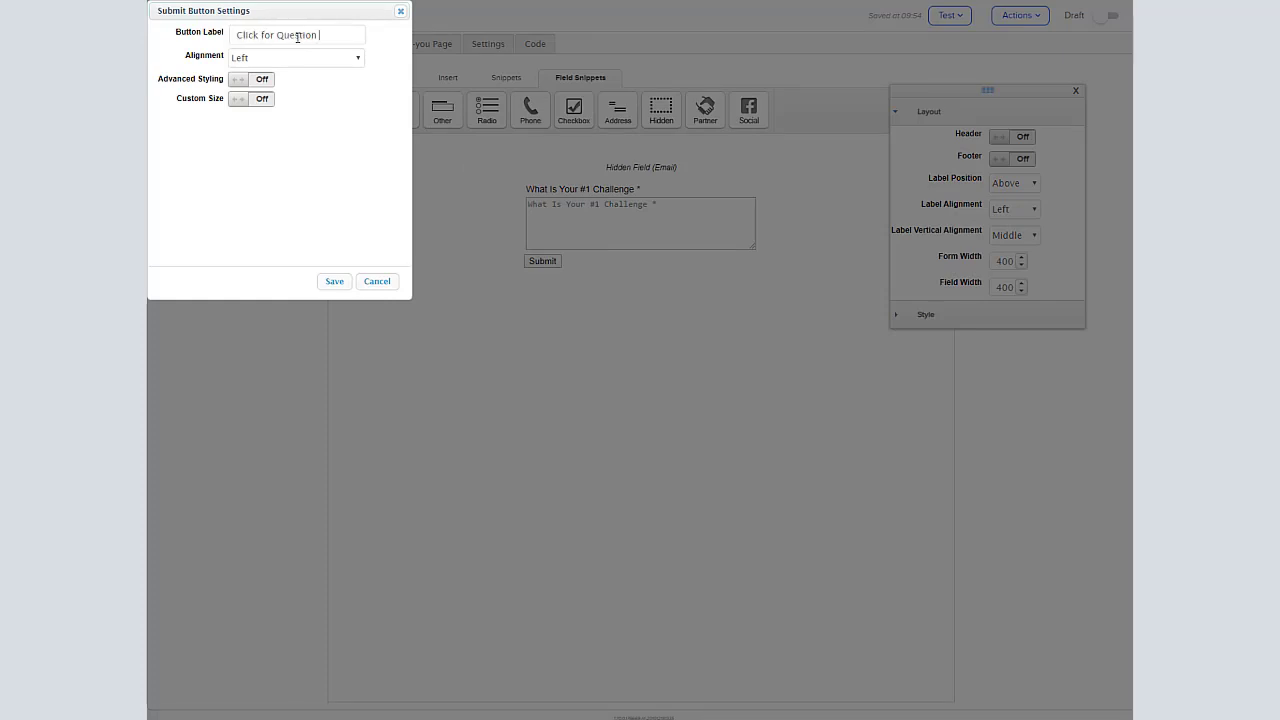
{"action": "type", "text": "n 2"}
{"action": "key", "text": "Return"}
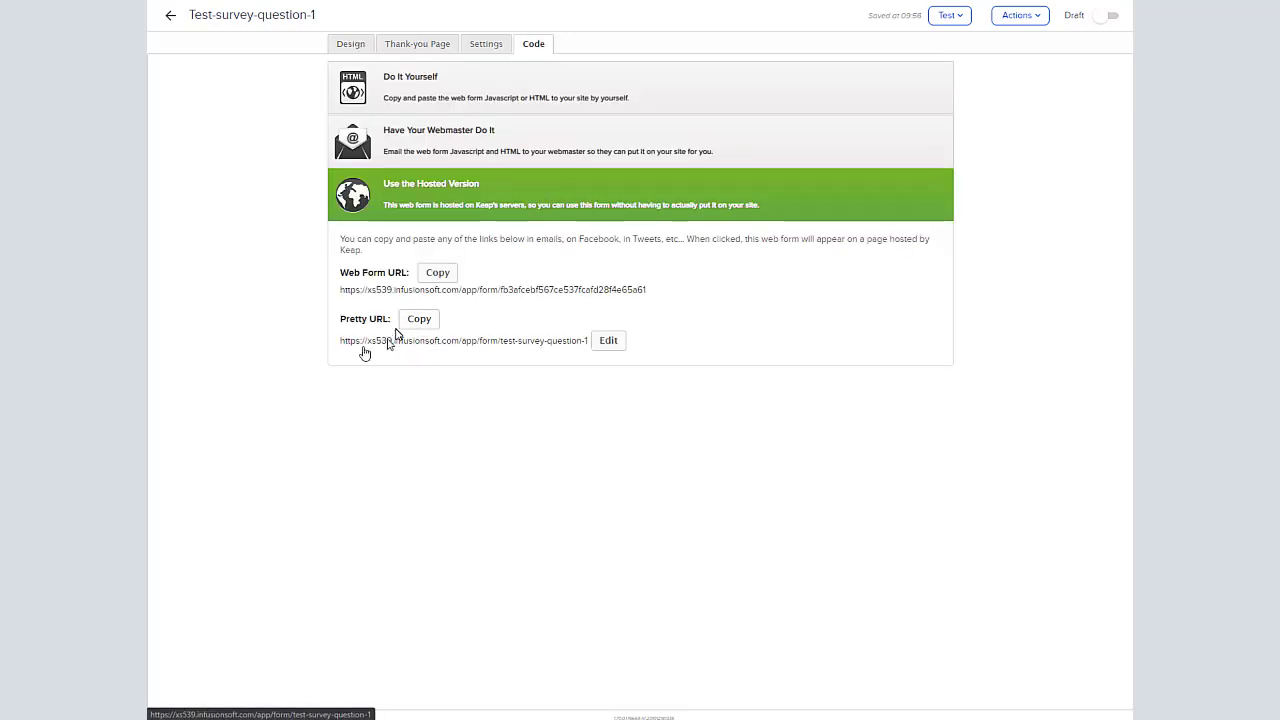
Copy the hosted form's Pretty URL and paste it into a new note on the canvas below the web form goal
{"action": "left_click", "coordinate": [425, 325]}
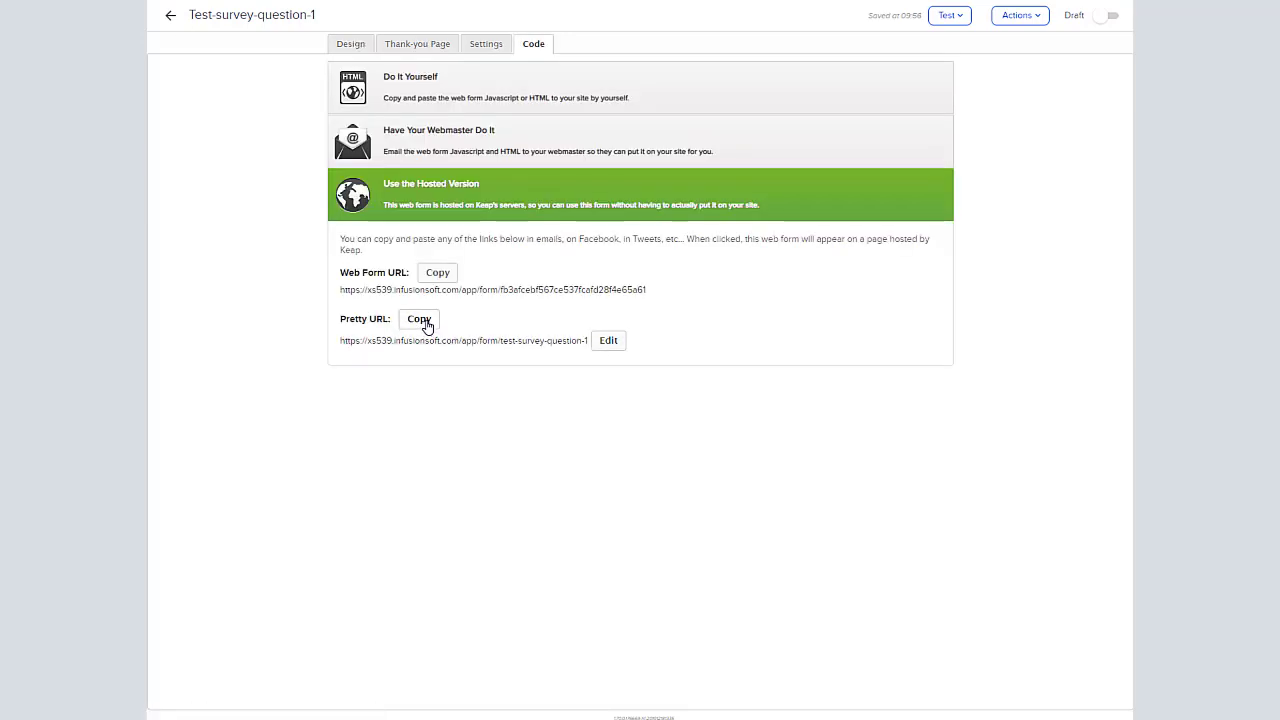
{"action": "left_click", "coordinate": [169, 19]}
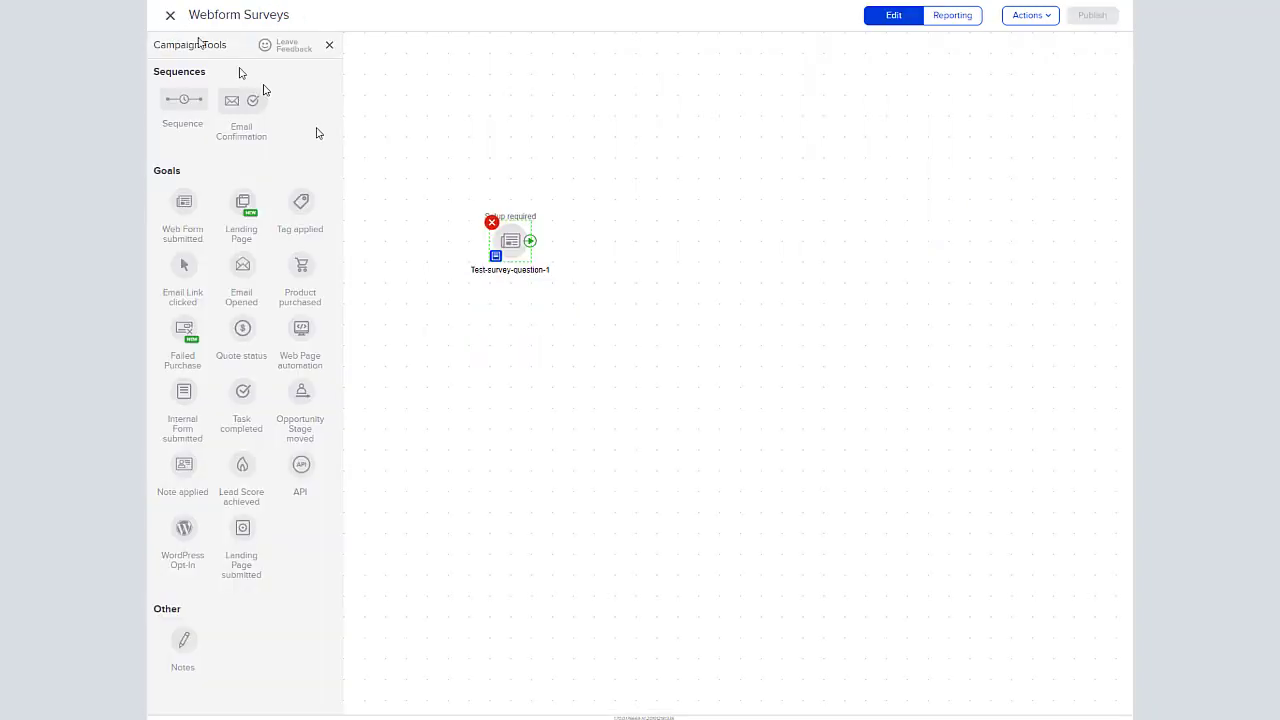
{"action": "left_click_drag", "start_coordinate": [198, 640], "coordinate": [458, 336]}
{"action": "key", "text": "ctrl+v"}
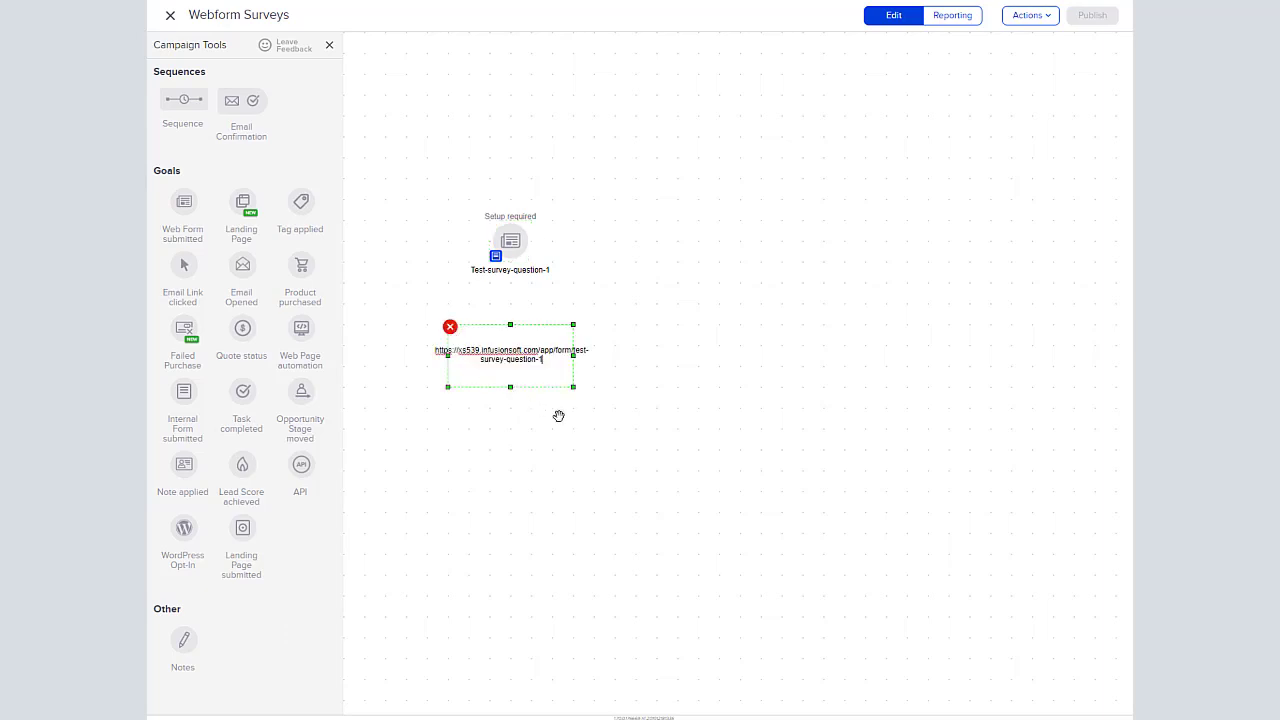
{"action": "left_click", "coordinate": [588, 421]}
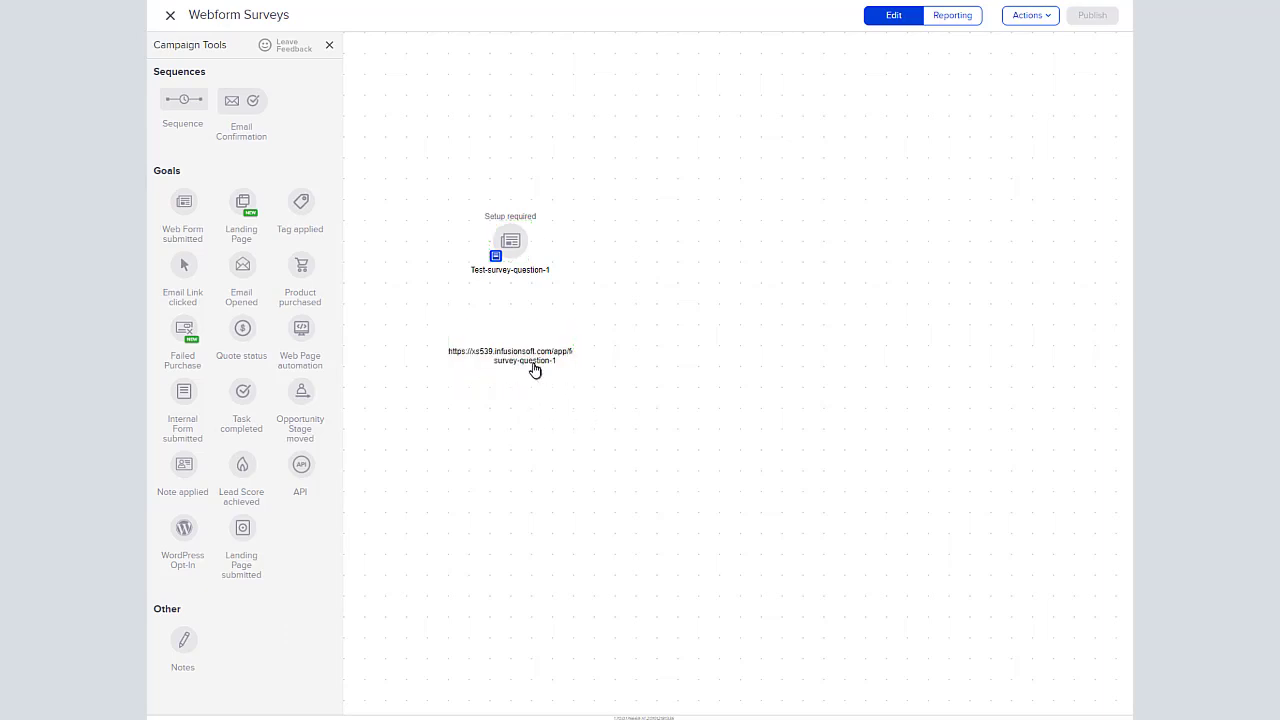
Widen the URL note and move it directly beneath the Test-survey-question-1 goal
{"action": "right_click", "coordinate": [534, 371]}
{"action": "left_click_drag", "start_coordinate": [446, 388], "coordinate": [380, 350]}
{"action": "left_click_drag", "start_coordinate": [603, 339], "coordinate": [613, 340]}
{"action": "left_click_drag", "start_coordinate": [503, 337], "coordinate": [517, 291]}
Duplicate the web form goal, open the copy, and rename it Test-survey-question-2
{"action": "right_click", "coordinate": [511, 247]}
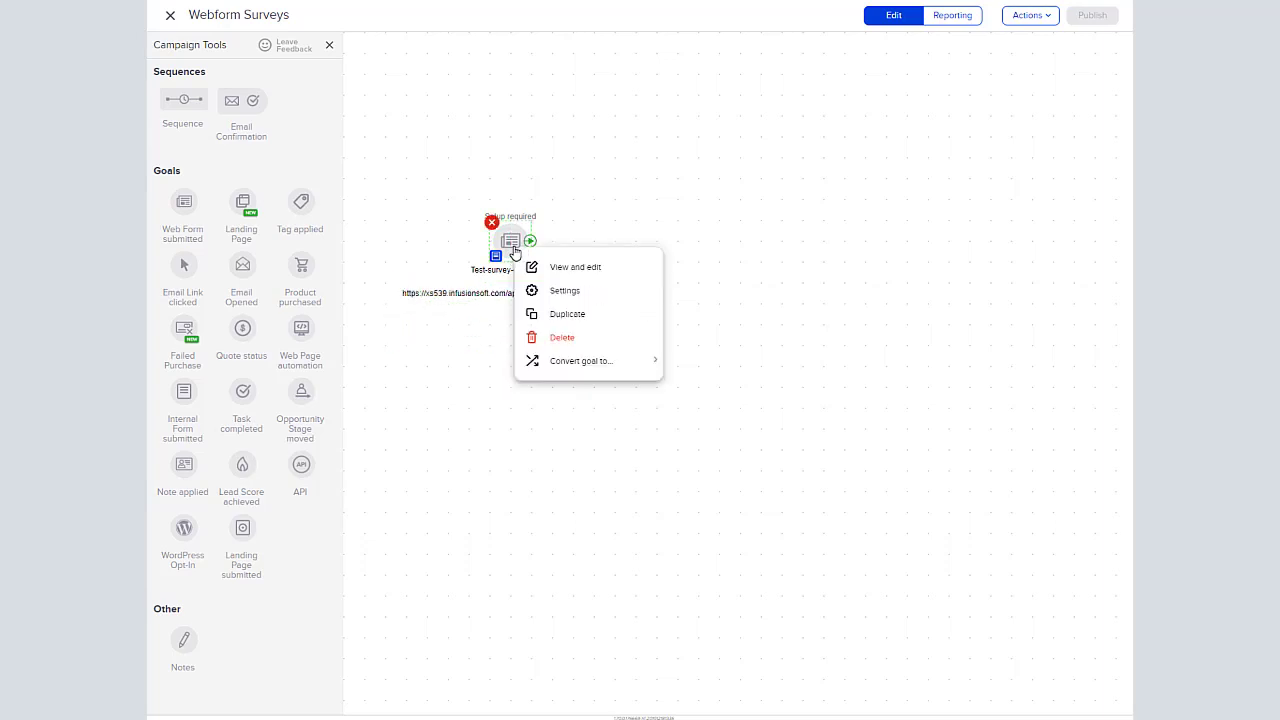
{"action": "left_click", "coordinate": [496, 381]}
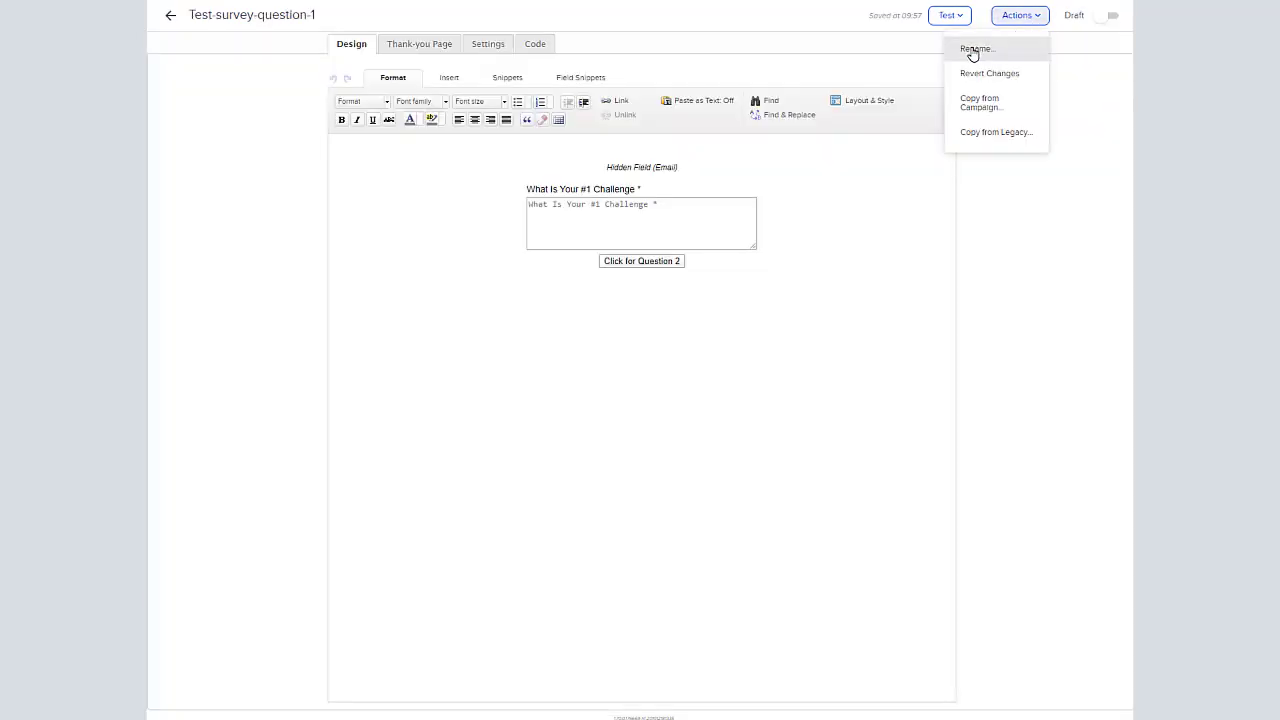
{"action": "left_click", "coordinate": [971, 50]}
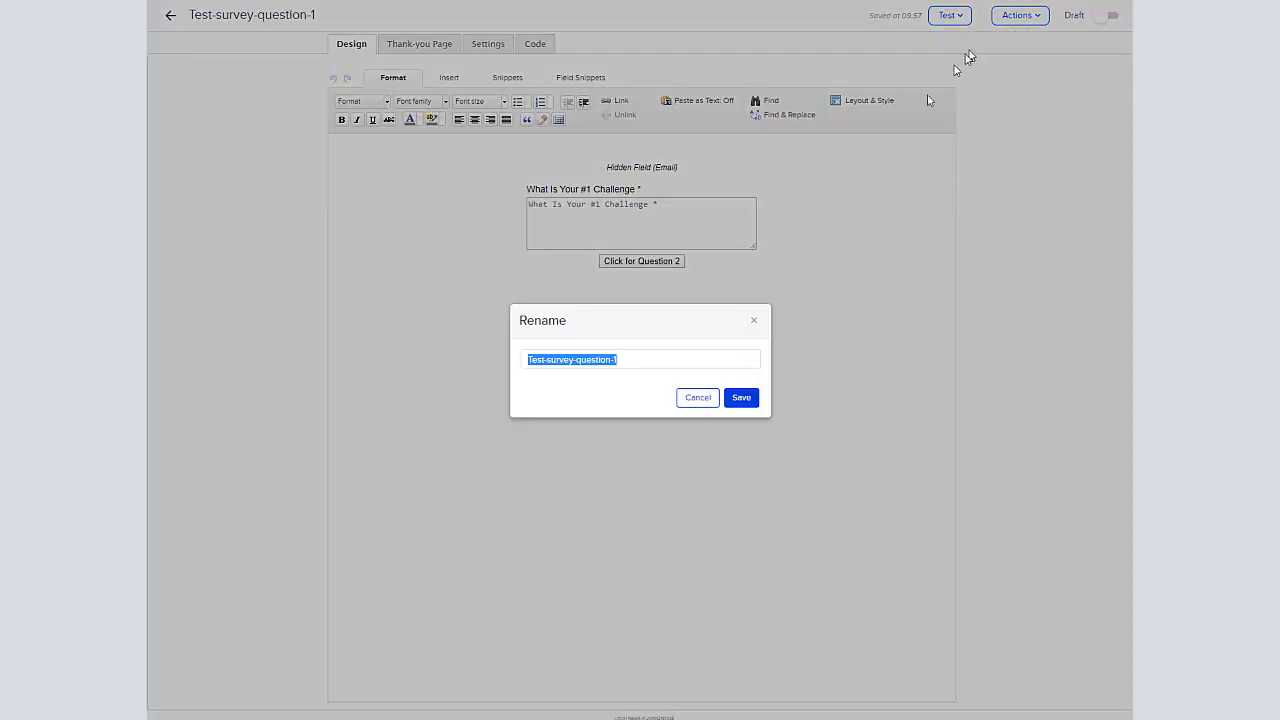
{"action": "left_click", "coordinate": [632, 355]}
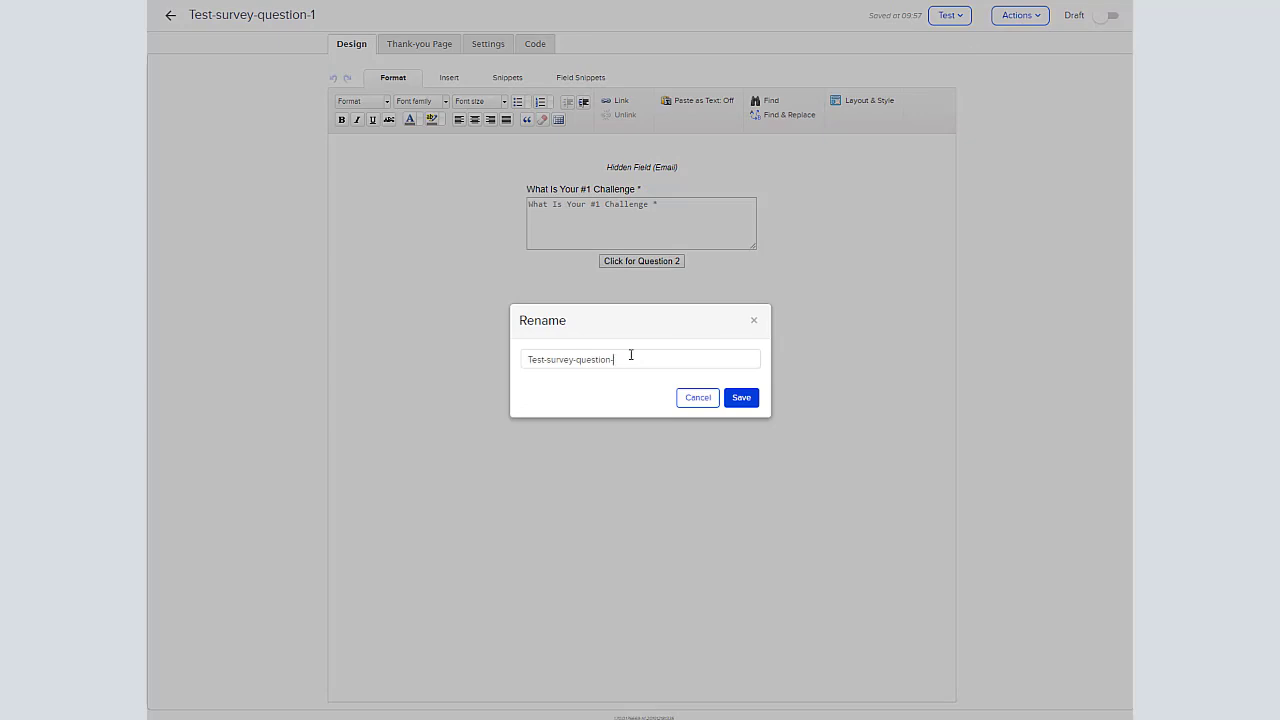
{"action": "type", "text": "2"}
{"action": "left_click", "coordinate": [740, 398]}
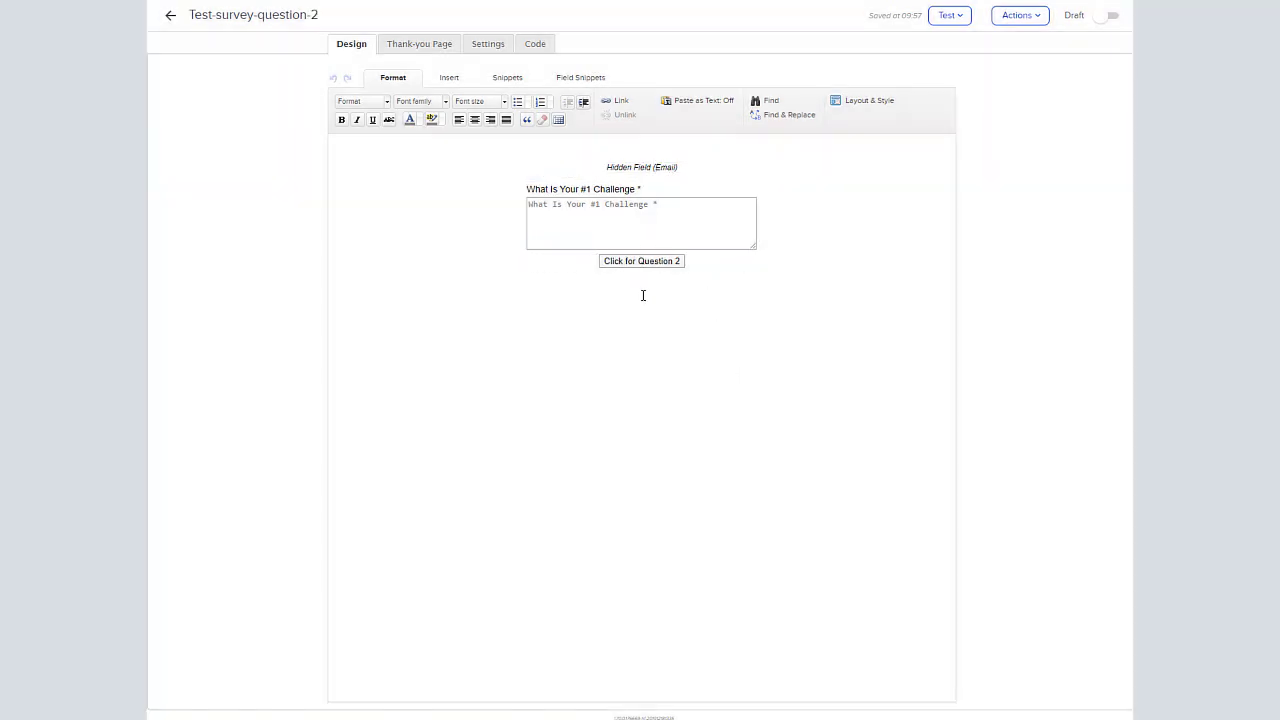
Switch the form's question field to the custom field "Why Would Solving Your #1 Challenge Be Important?"
{"action": "left_click", "coordinate": [574, 180]}
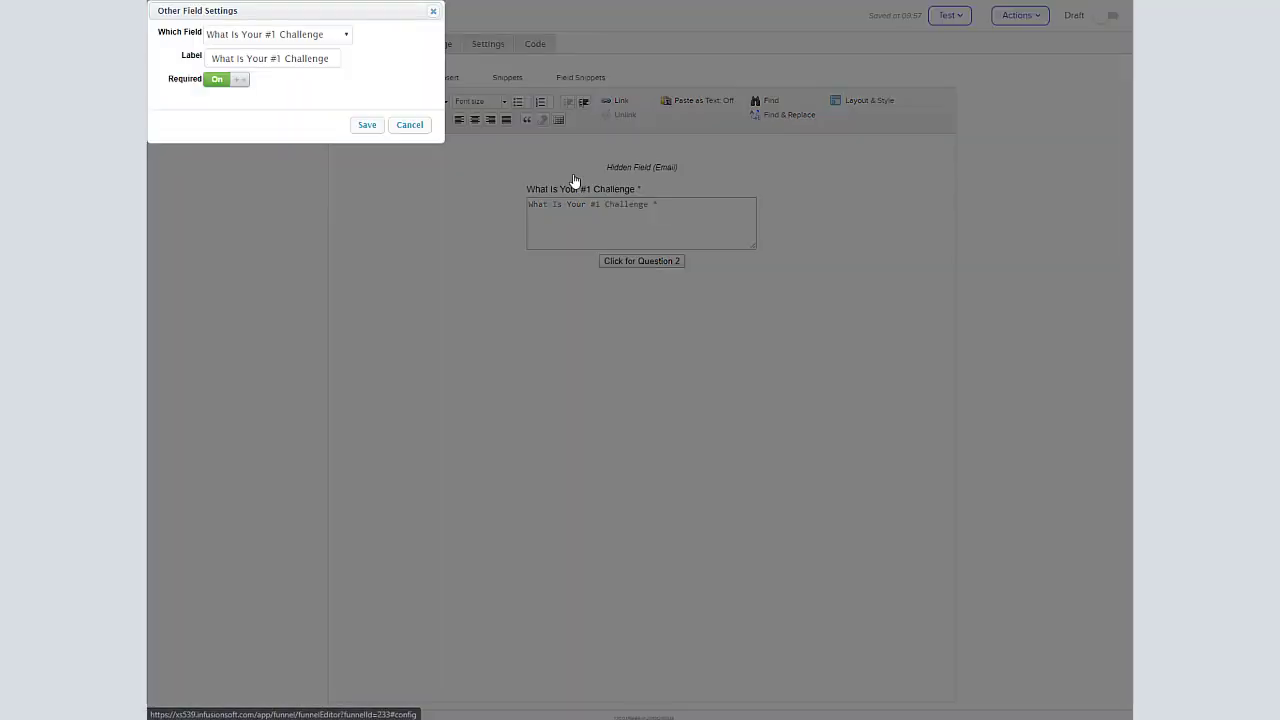
{"action": "left_click", "coordinate": [305, 35]}
{"action": "scroll", "coordinate": [329, 223], "scroll_direction": "down", "scroll_amount": 2}
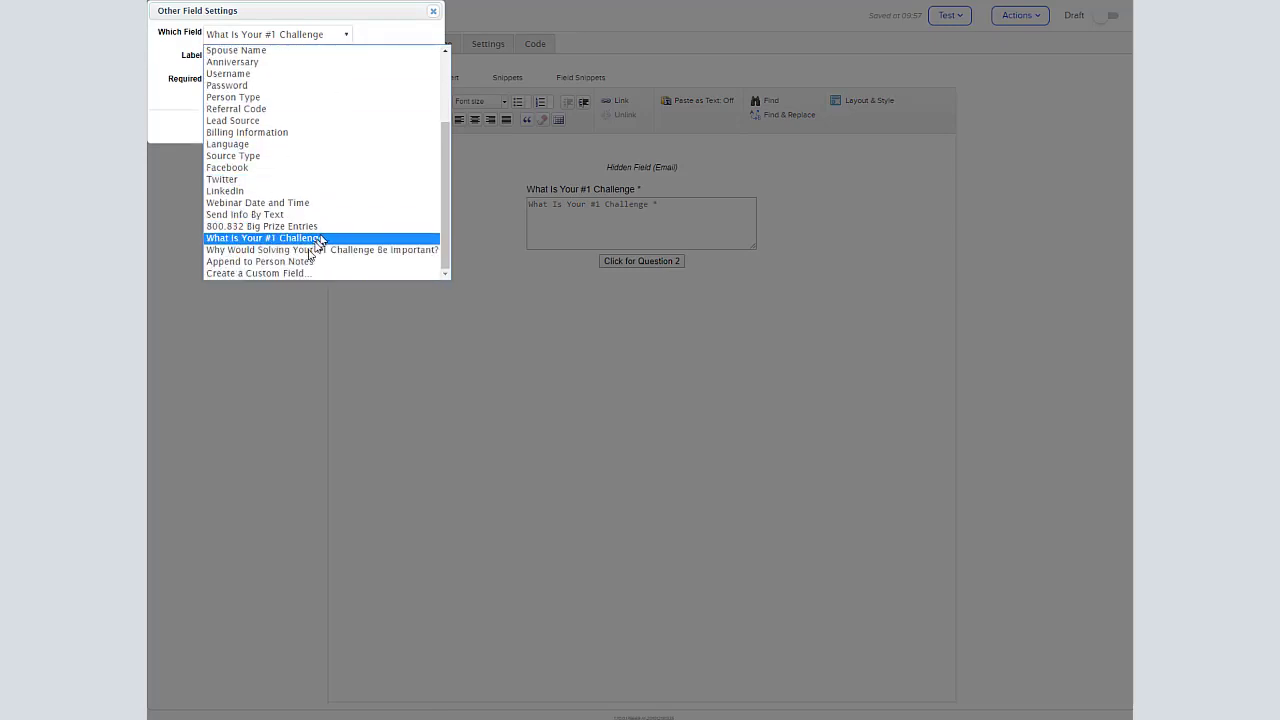
{"action": "left_click", "coordinate": [305, 251]}
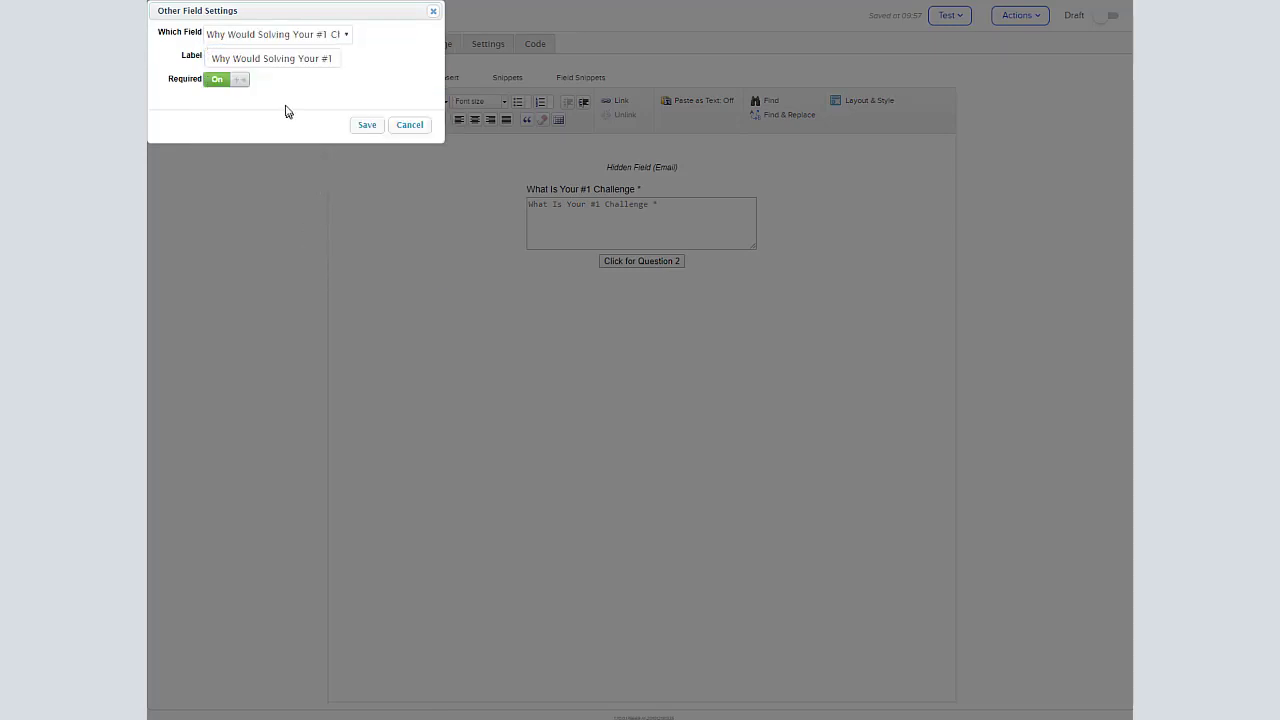
{"action": "left_click", "coordinate": [365, 126]}
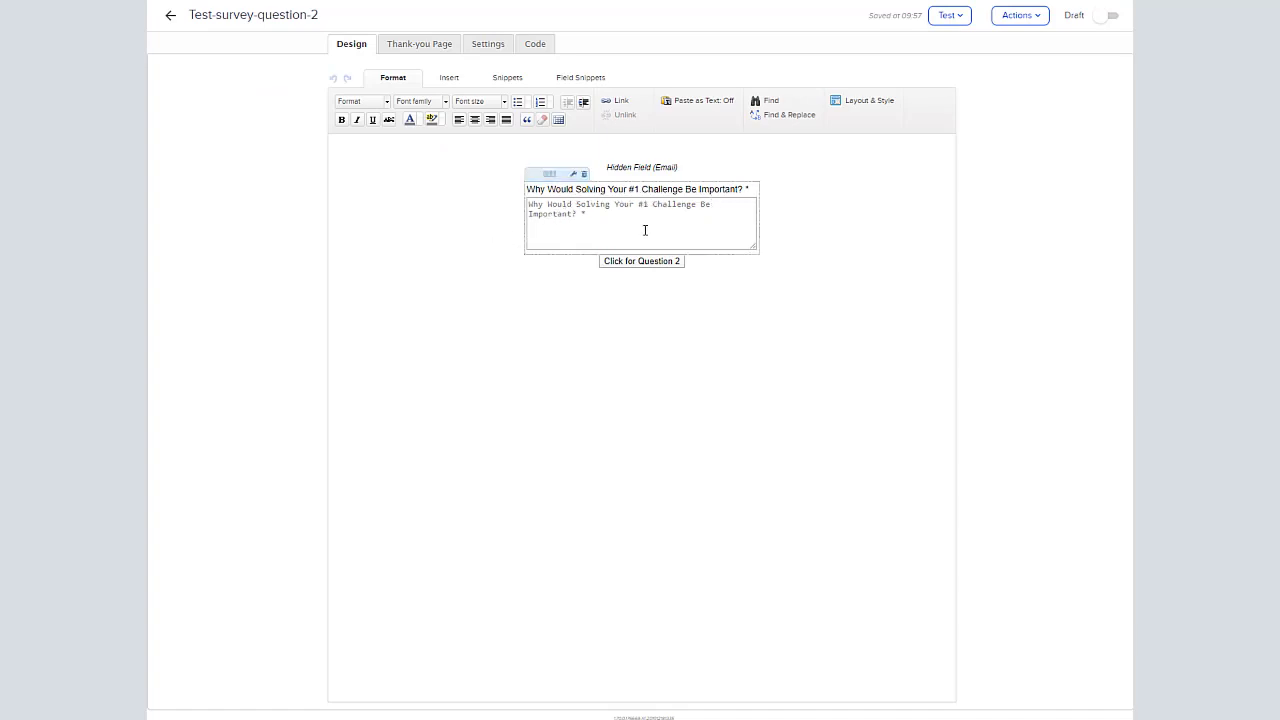
Change the submit button's label to "Click for Question 3"
{"action": "left_click", "coordinate": [651, 262]}
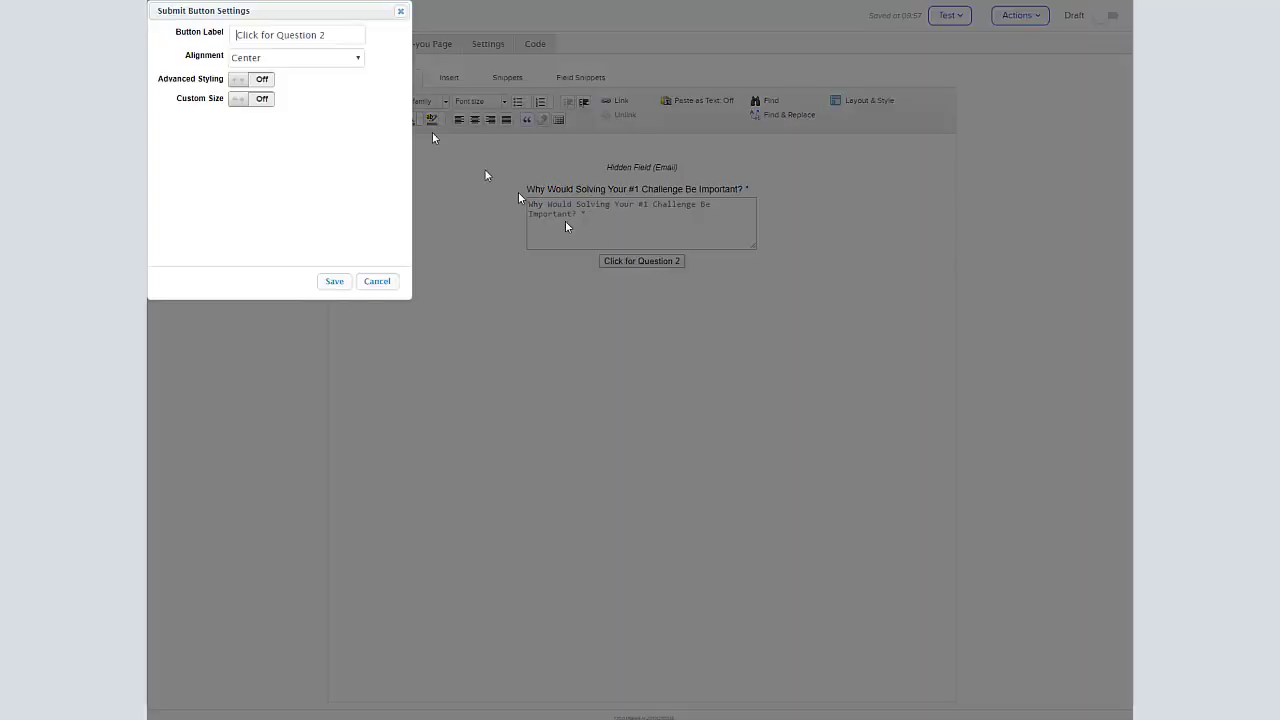
{"action": "left_click", "coordinate": [321, 36]}
{"action": "key", "text": "BackSpace"}
{"action": "type", "text": "3"}
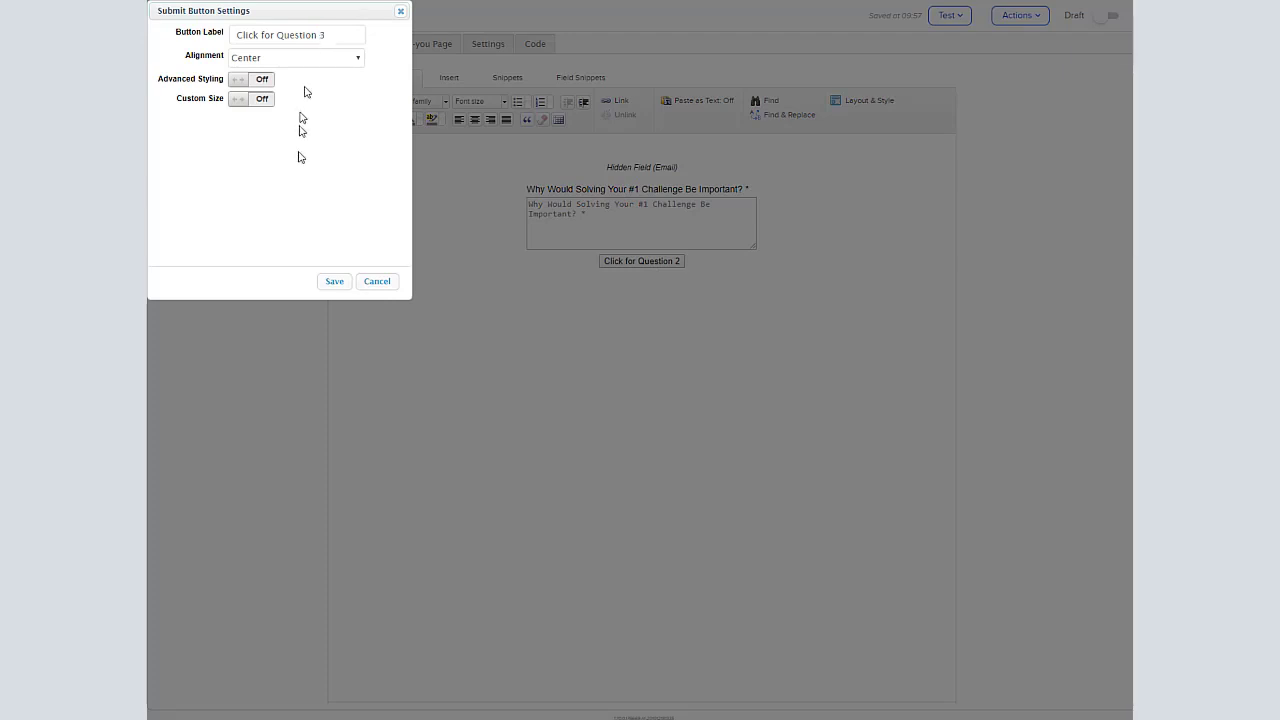
{"action": "left_click", "coordinate": [331, 282]}
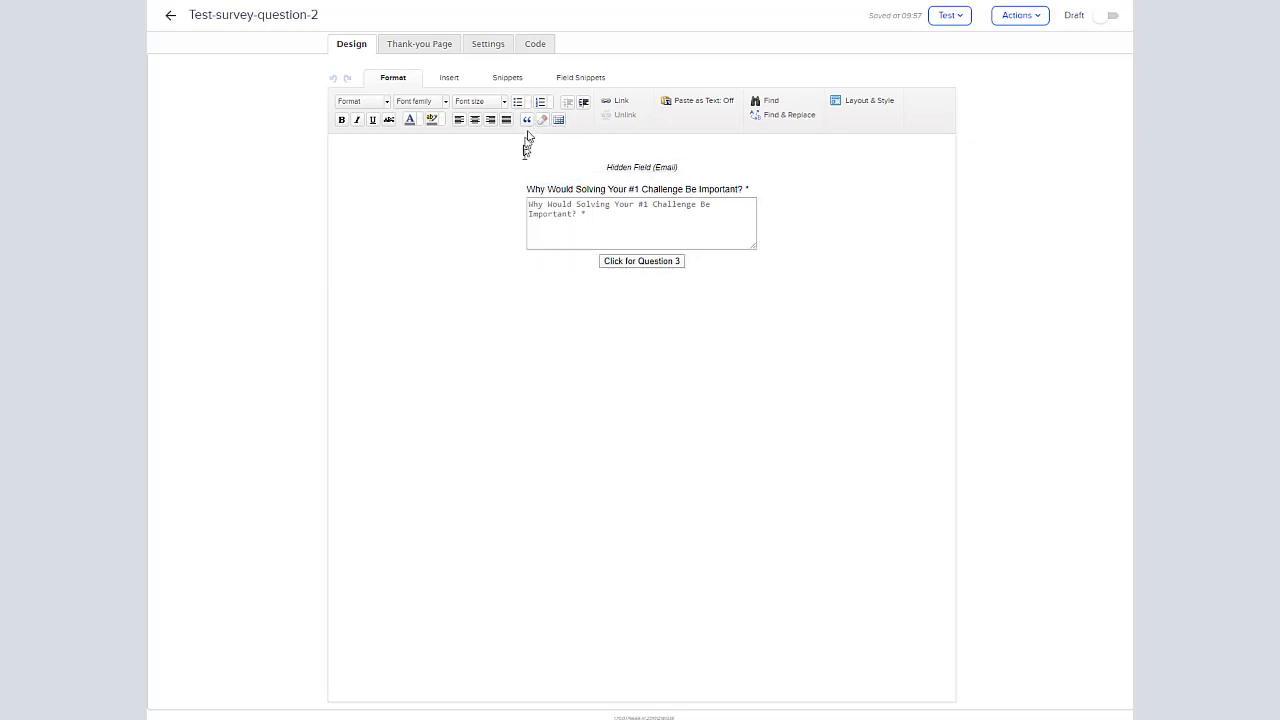
Set the hosted web form's pretty URL ending to test-survey-question-2 and save it
{"action": "left_click", "coordinate": [535, 45]}
{"action": "left_click", "coordinate": [457, 322]}
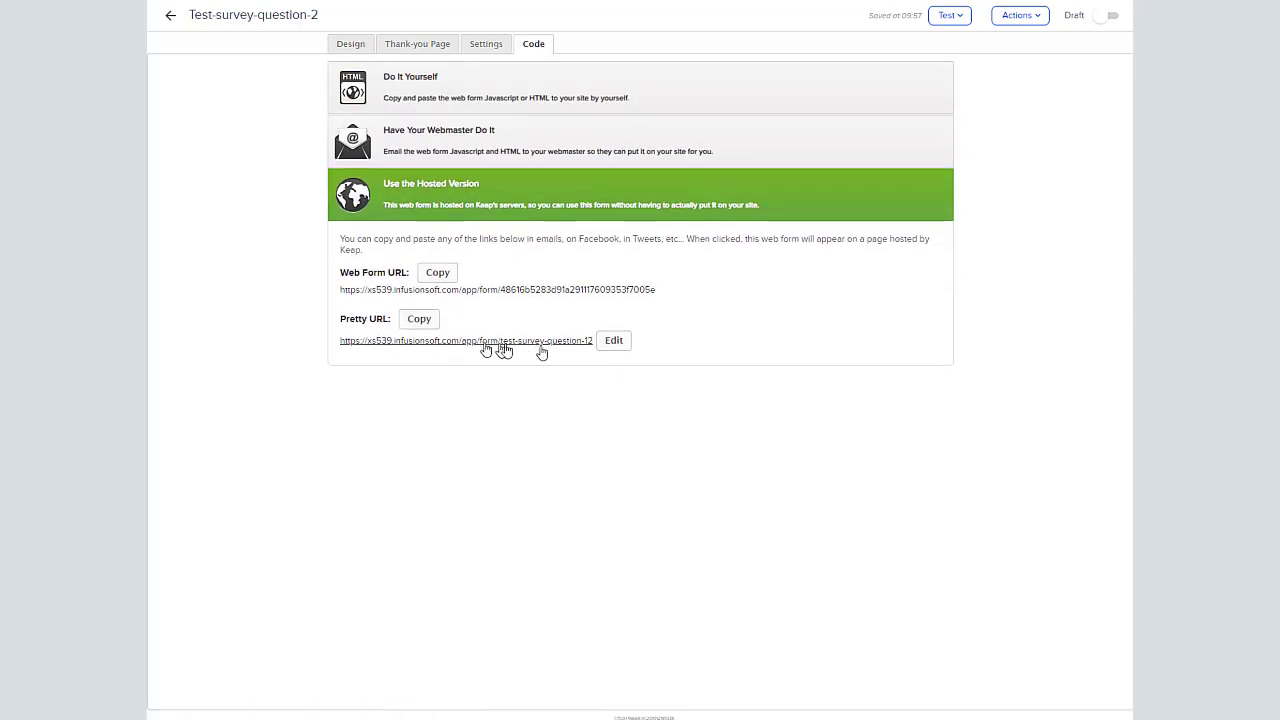
{"action": "left_click", "coordinate": [613, 341]}
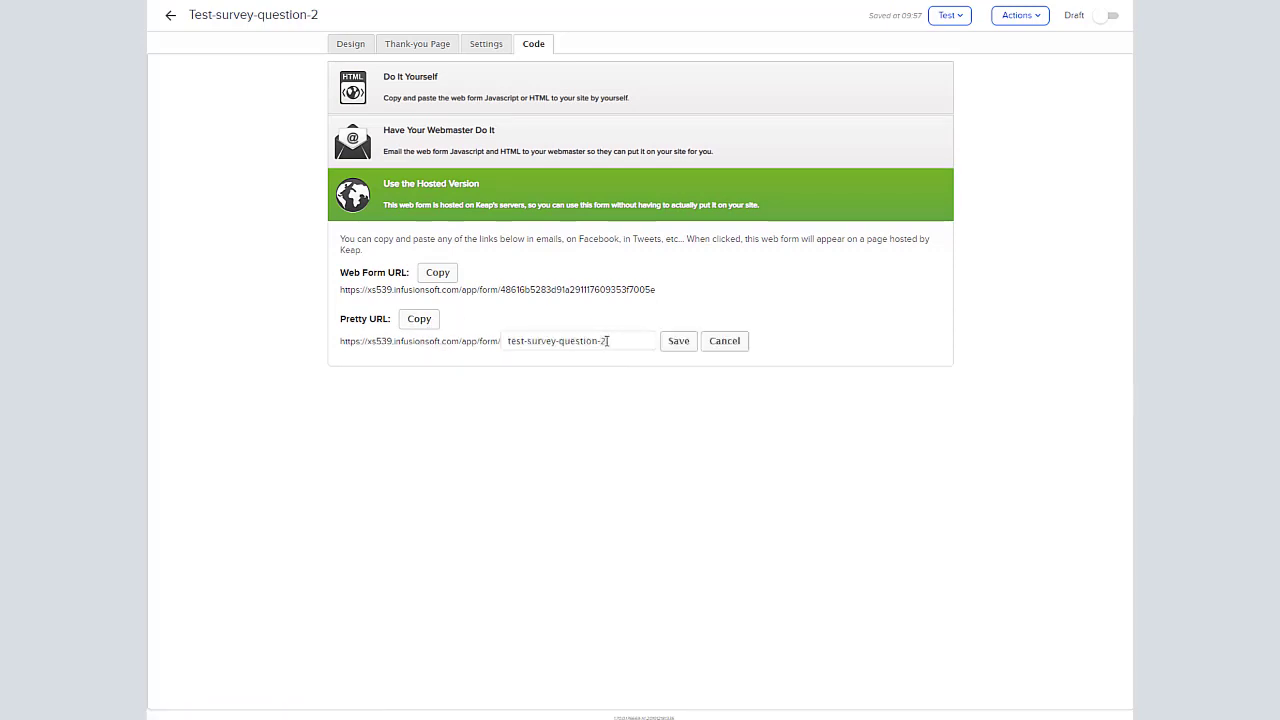
{"action": "left_click", "coordinate": [680, 344]}
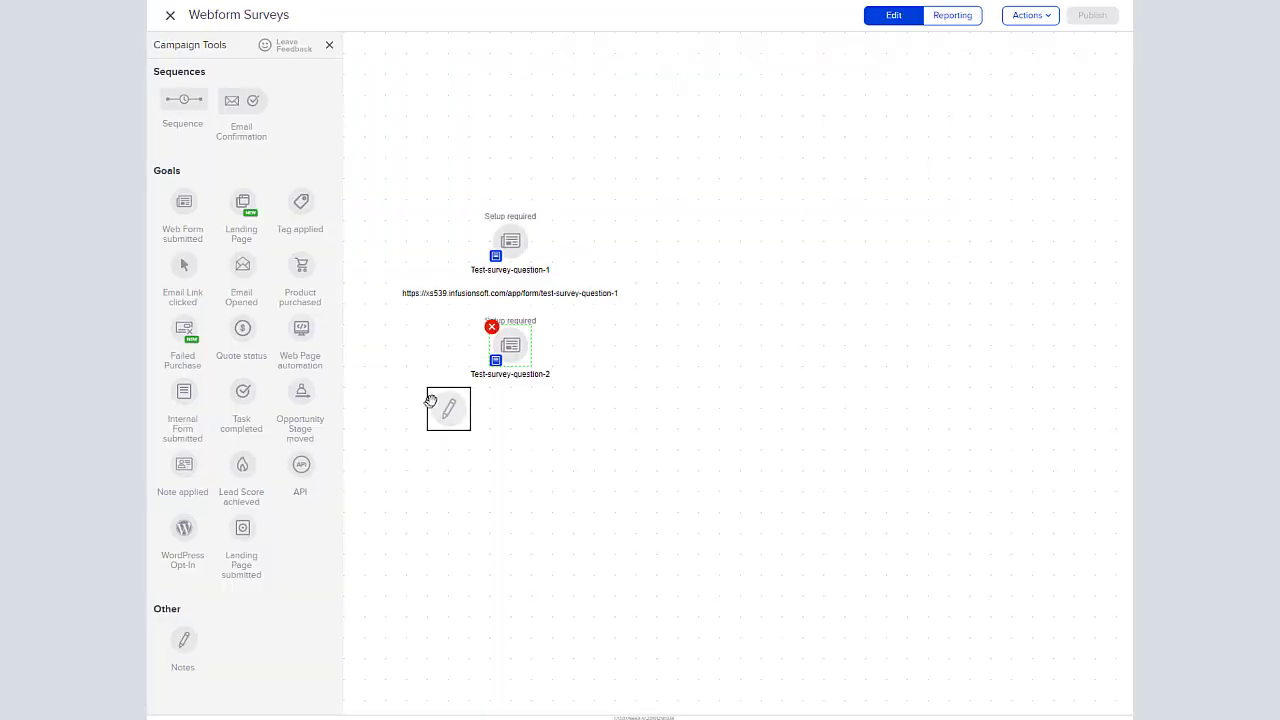
{"action": "left_click_drag", "start_coordinate": [429, 400], "coordinate": [431, 416]}
{"action": "type", "text": "https://xs539.infusionsoft.com/app/form/test-survey-question-2"}
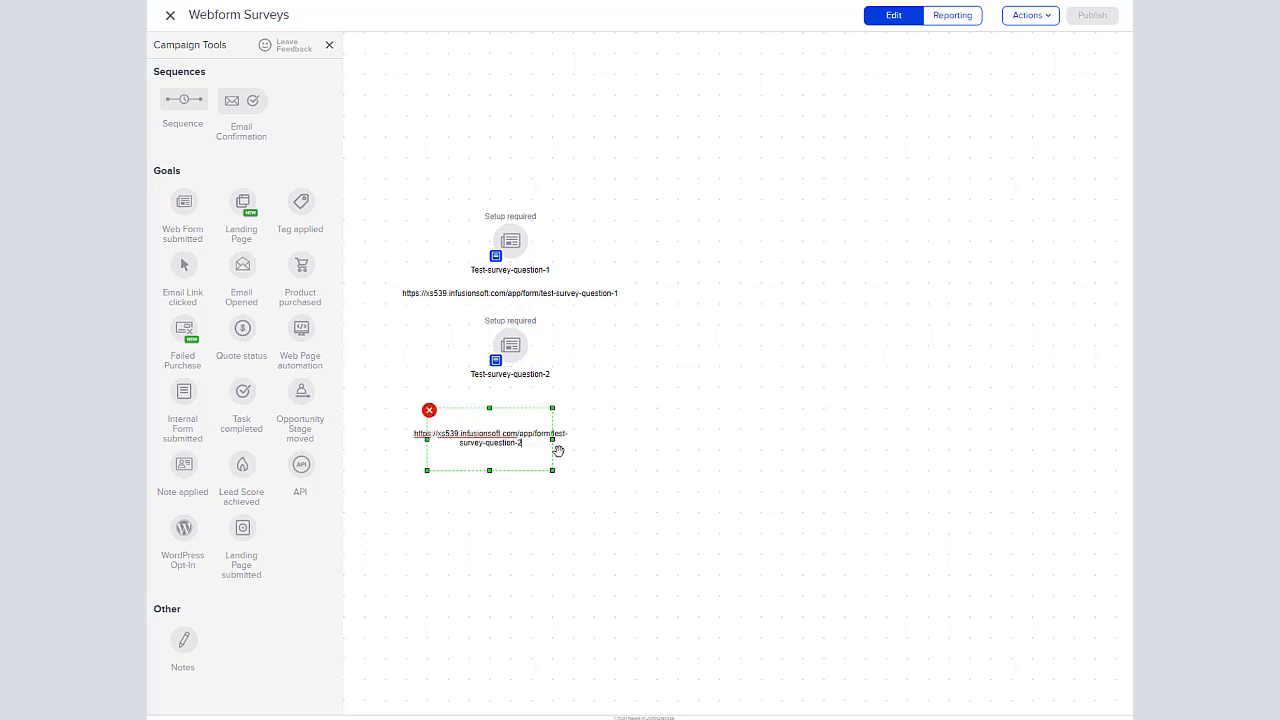
{"action": "left_click", "coordinate": [546, 511]}
{"action": "right_click", "coordinate": [453, 467]}
{"action": "left_click", "coordinate": [511, 485]}
Copy the question 2 URL from its note and set it as the web address displayed after Test-survey-question-1 is submitted
{"action": "key", "text": "ctrl+c"}
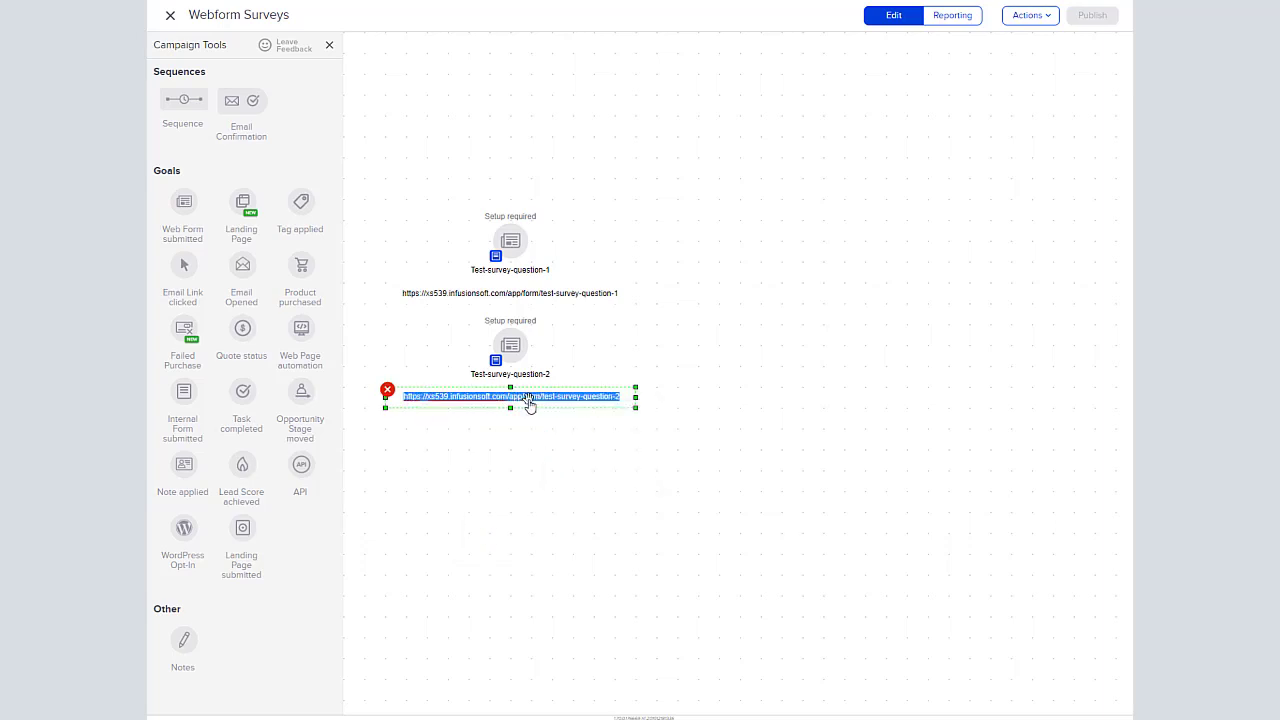
{"action": "right_click", "coordinate": [510, 243]}
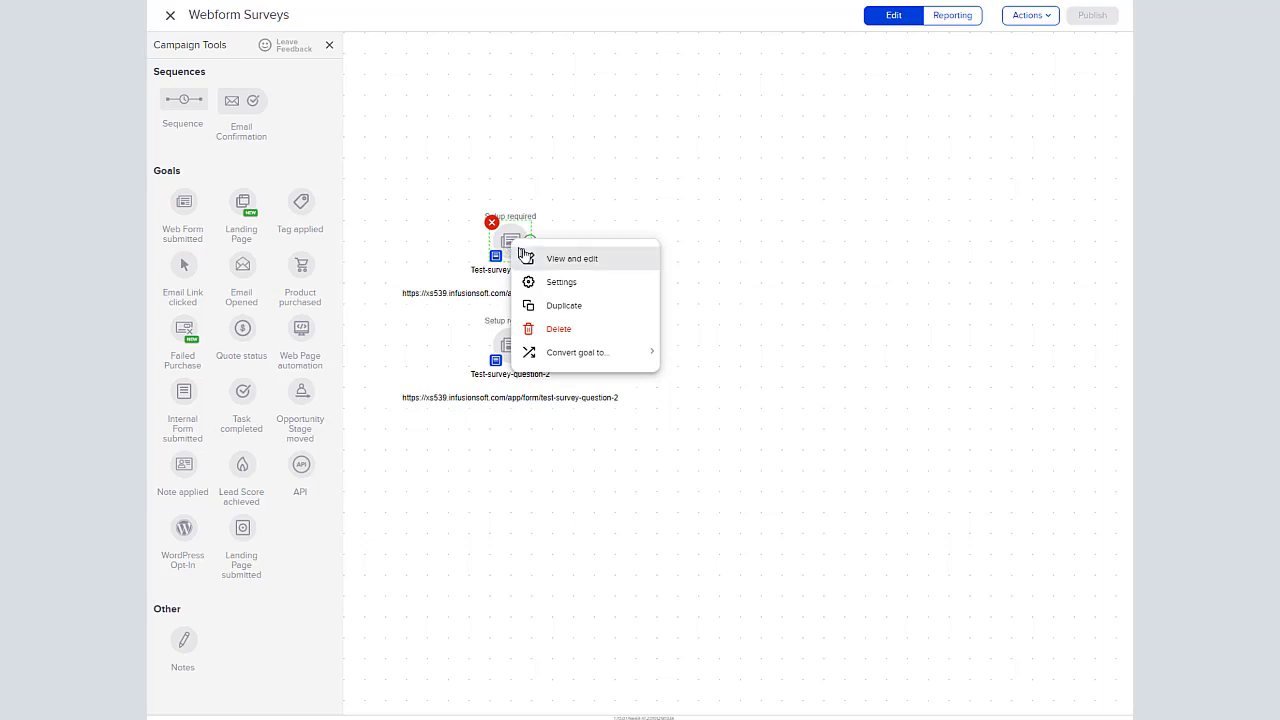
{"action": "left_click", "coordinate": [577, 260]}
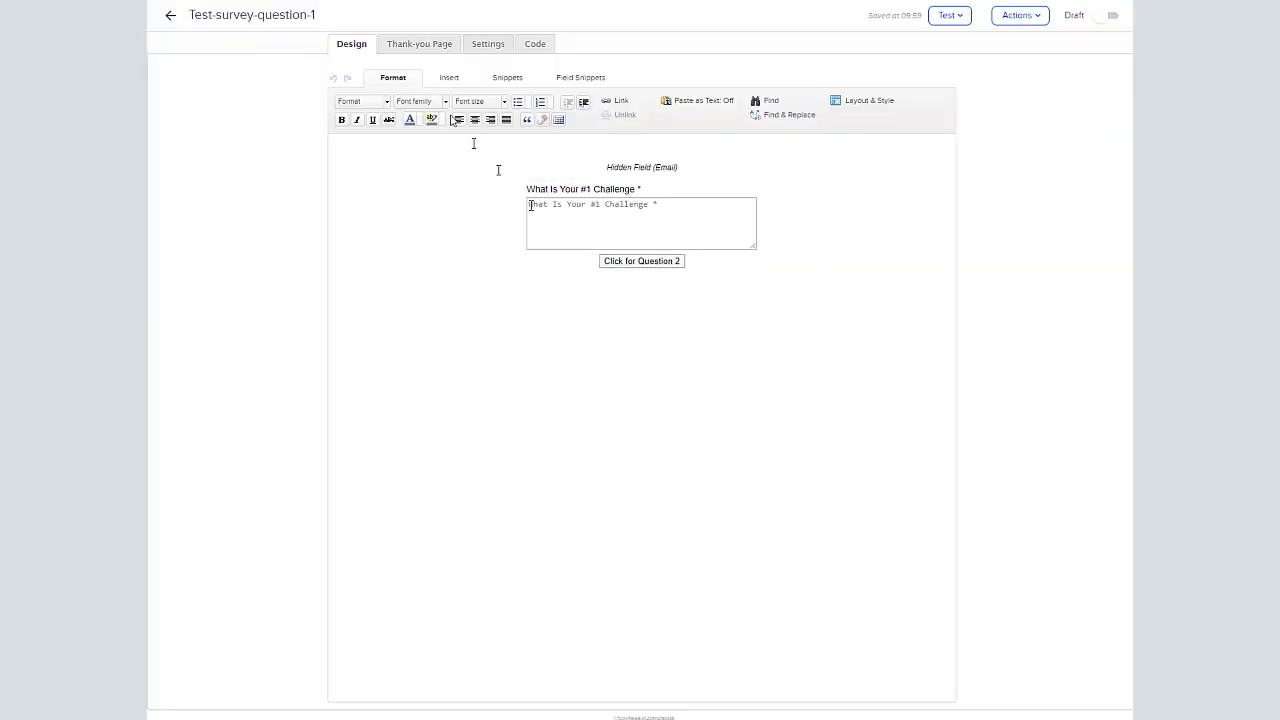
{"action": "left_click", "coordinate": [425, 47]}
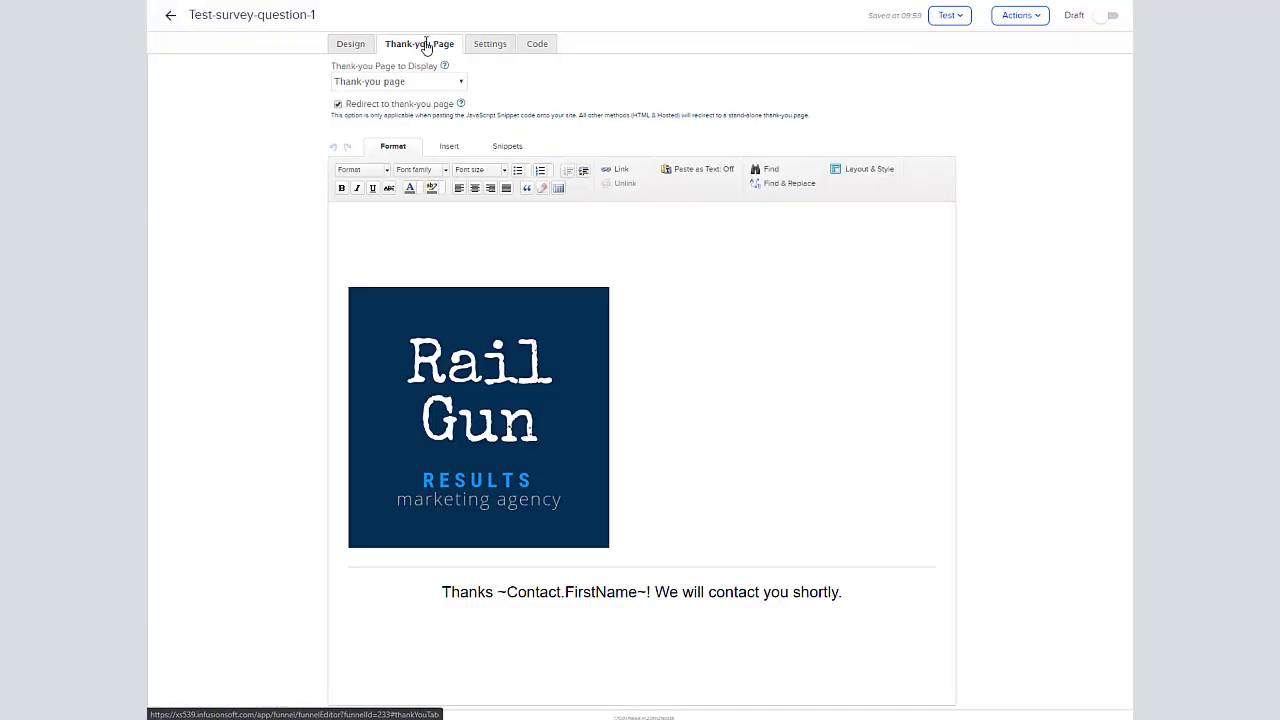
{"action": "left_click", "coordinate": [458, 83]}
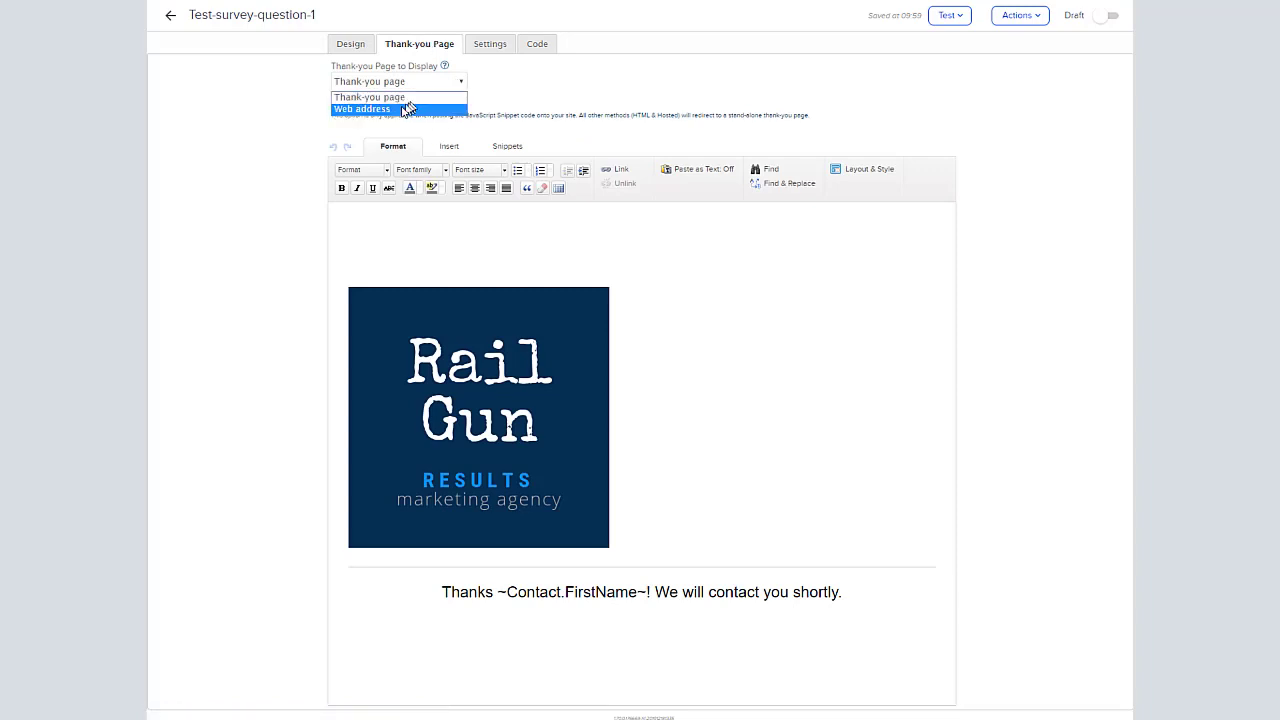
{"action": "left_click", "coordinate": [400, 110]}
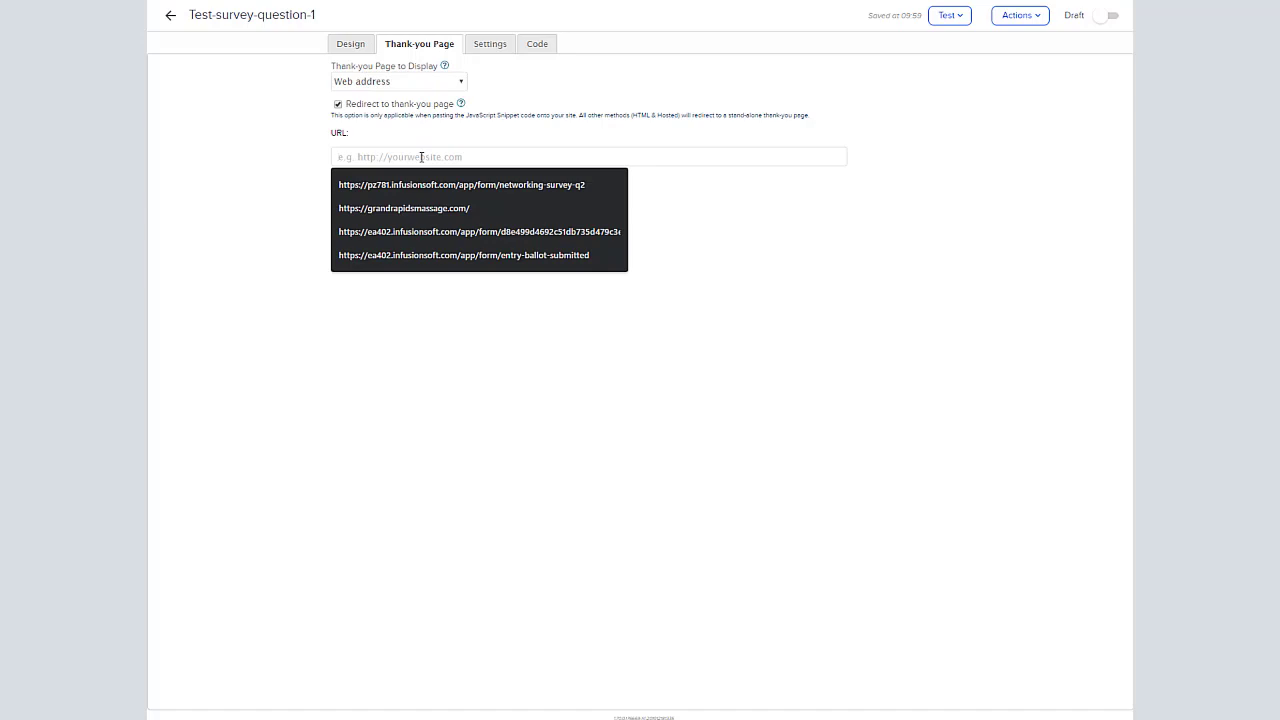
{"action": "key", "text": "ctrl+v"}
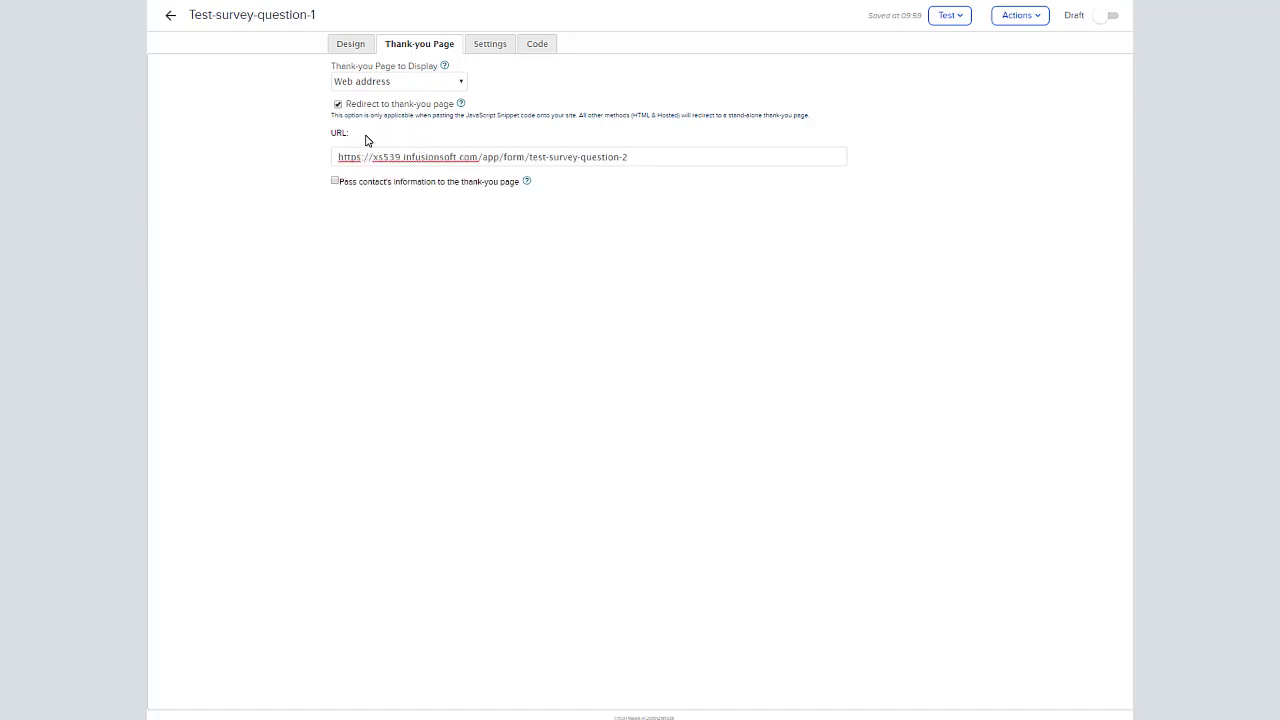
Turn off the thank-you page redirect, enable passing the contact's information, mark Test-survey-question-1 as Ready, and return to the campaign
{"action": "left_click", "coordinate": [338, 104]}
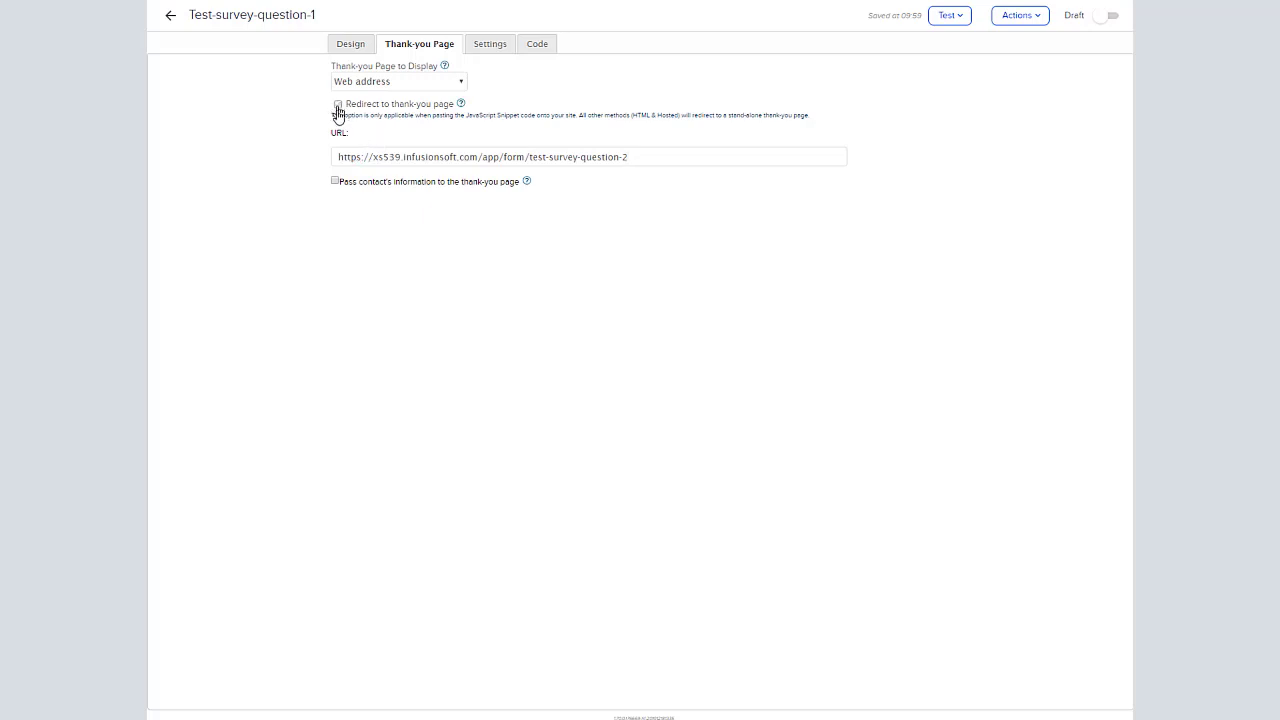
{"action": "left_click", "coordinate": [336, 184]}
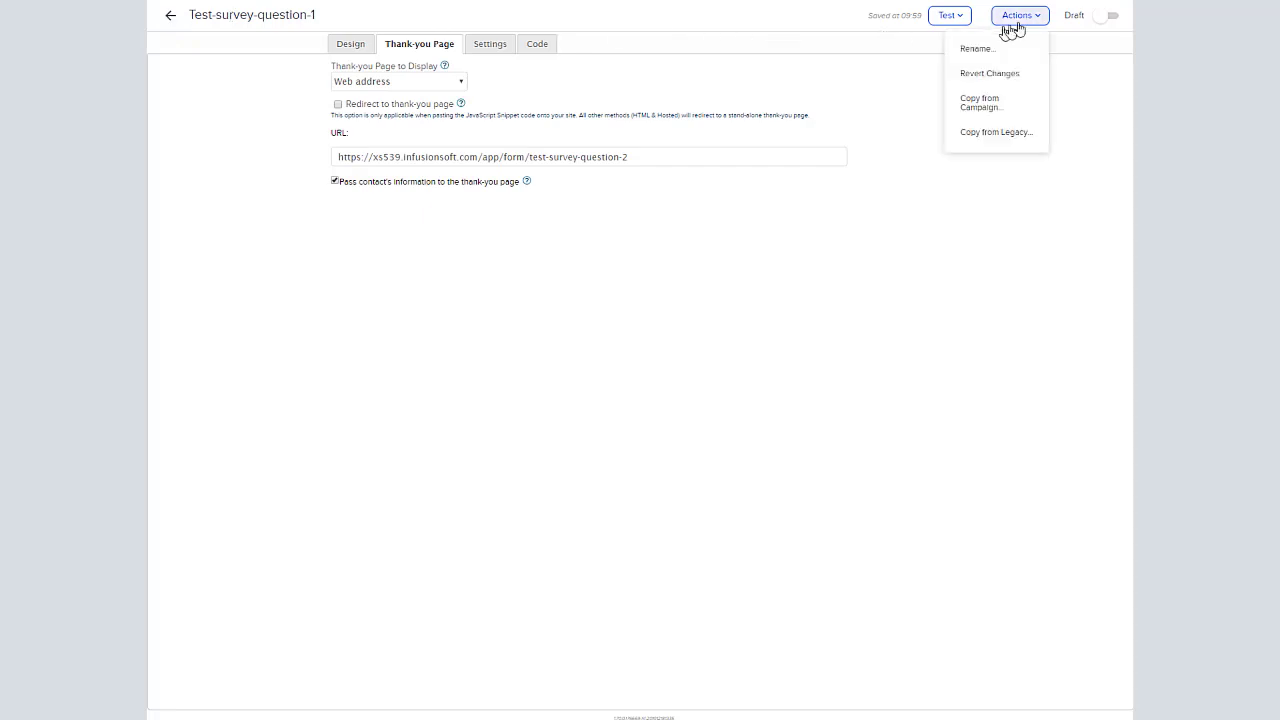
{"action": "left_click", "coordinate": [1104, 16]}
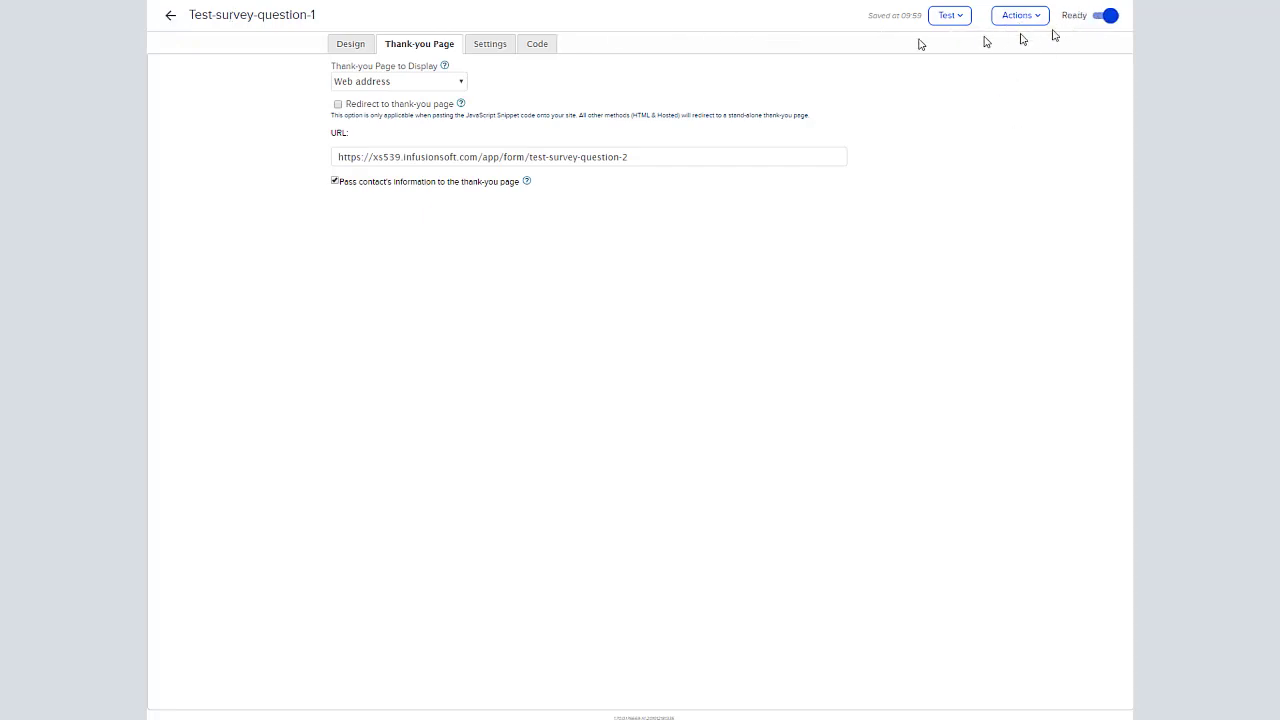
{"action": "left_click", "coordinate": [172, 20]}
Set Test-survey-question-2's thank-you page to a web address, enter the owner's personal website URL, and mark the form as Ready
{"action": "double_click", "coordinate": [506, 345]}
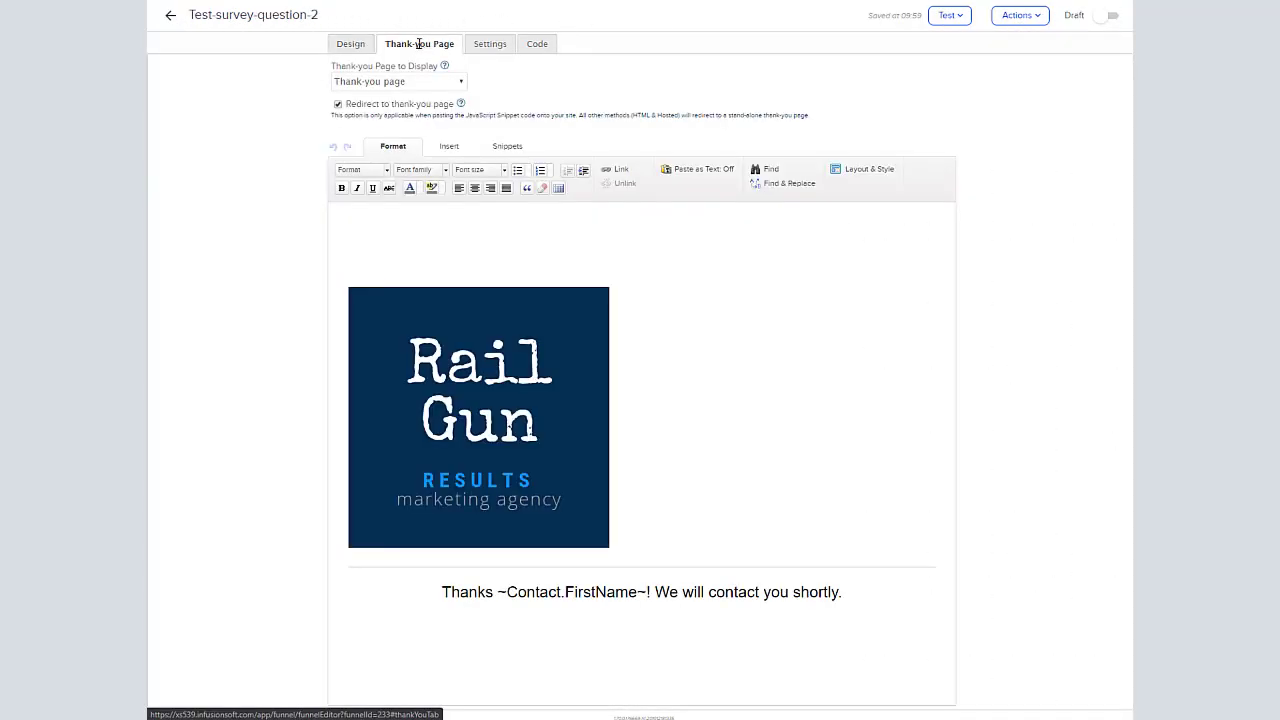
{"action": "left_click", "coordinate": [460, 83]}
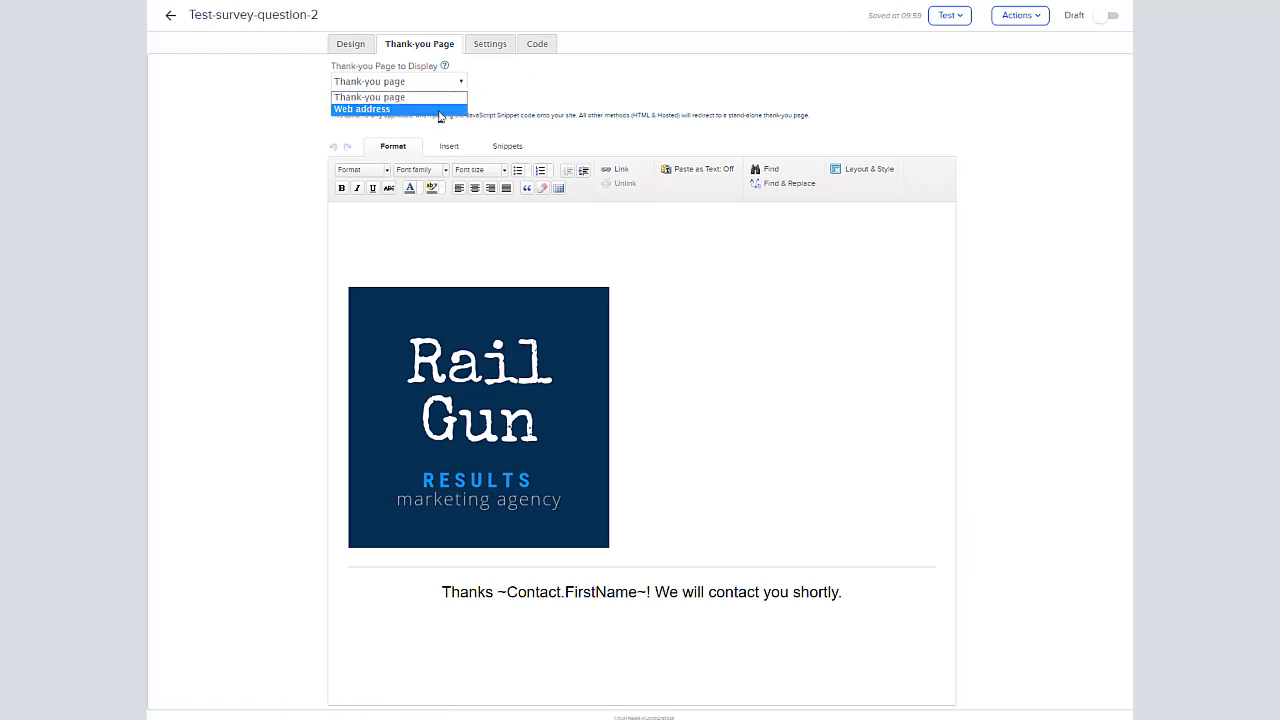
{"action": "left_click", "coordinate": [439, 112]}
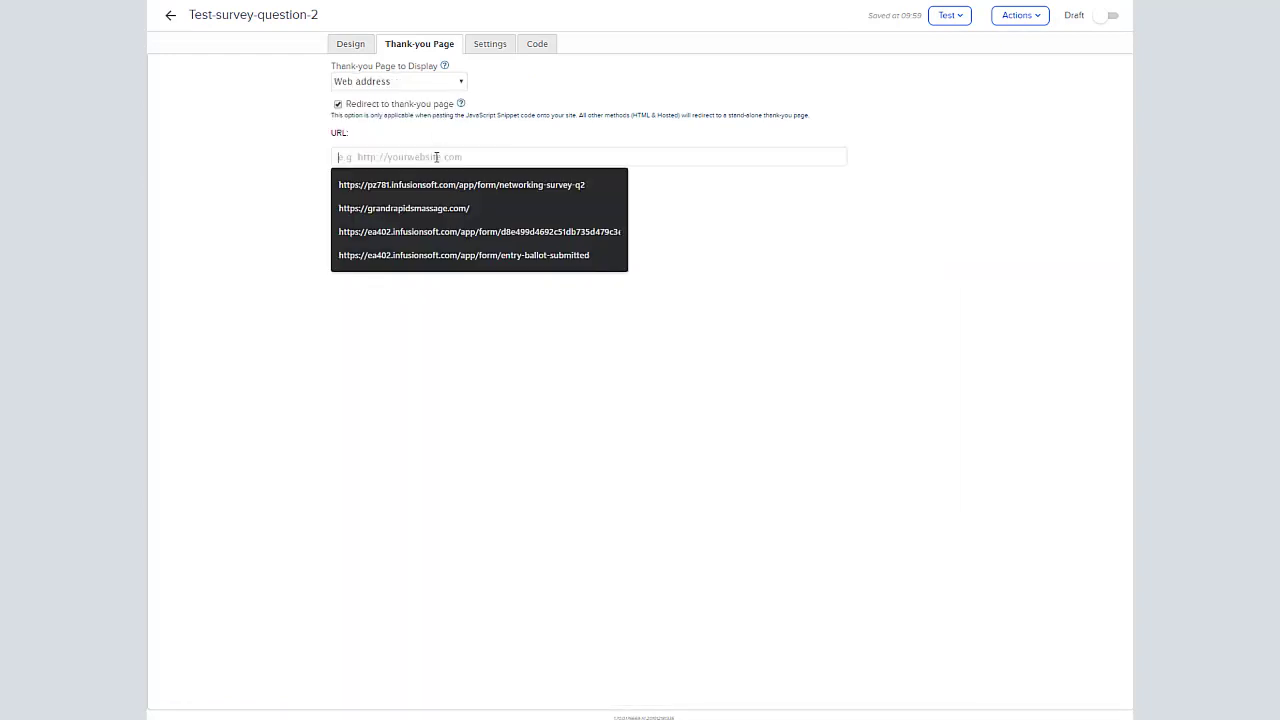
{"action": "type", "text": "https://richard"}
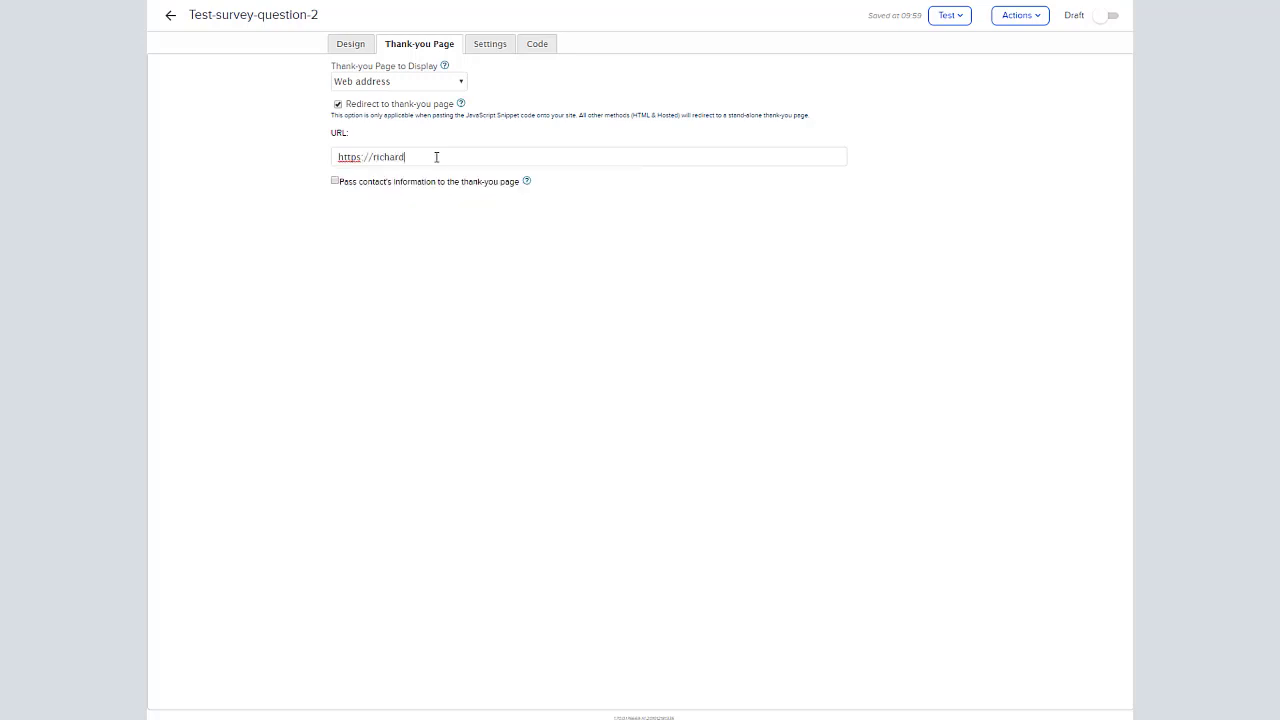
{"action": "type", "text": "buckett.com"}
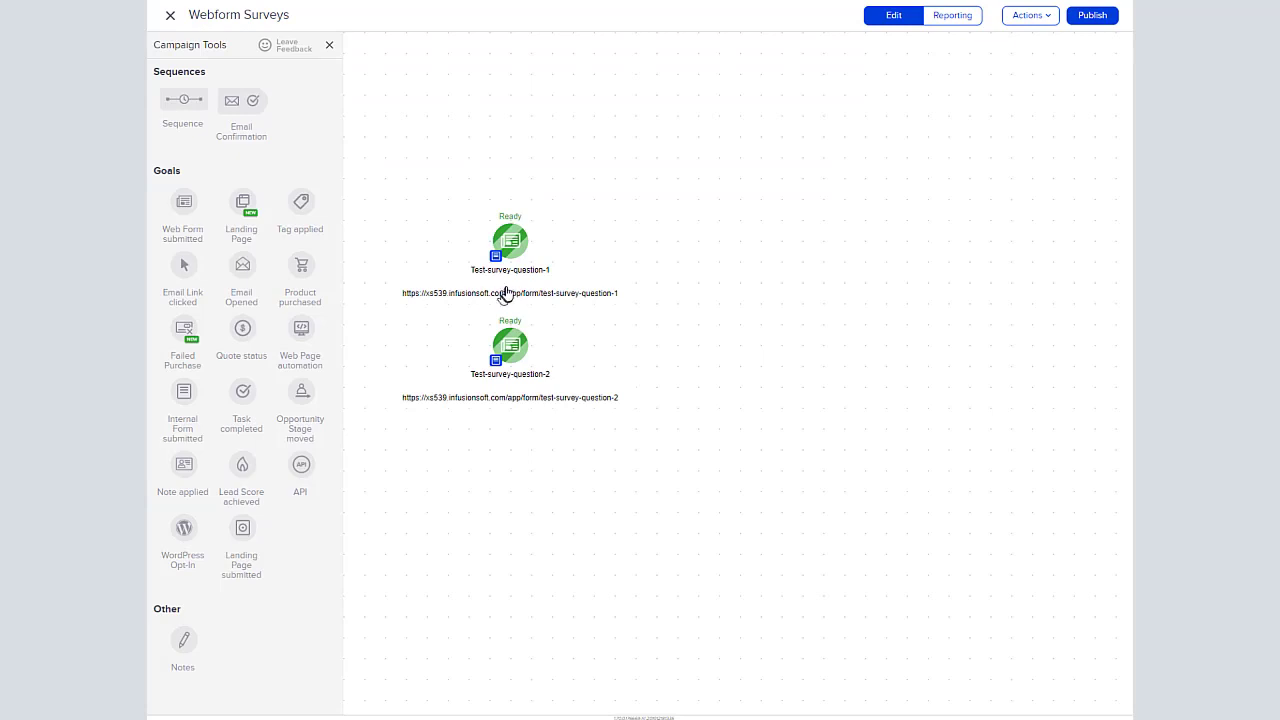
{"action": "left_click", "coordinate": [1092, 17]}
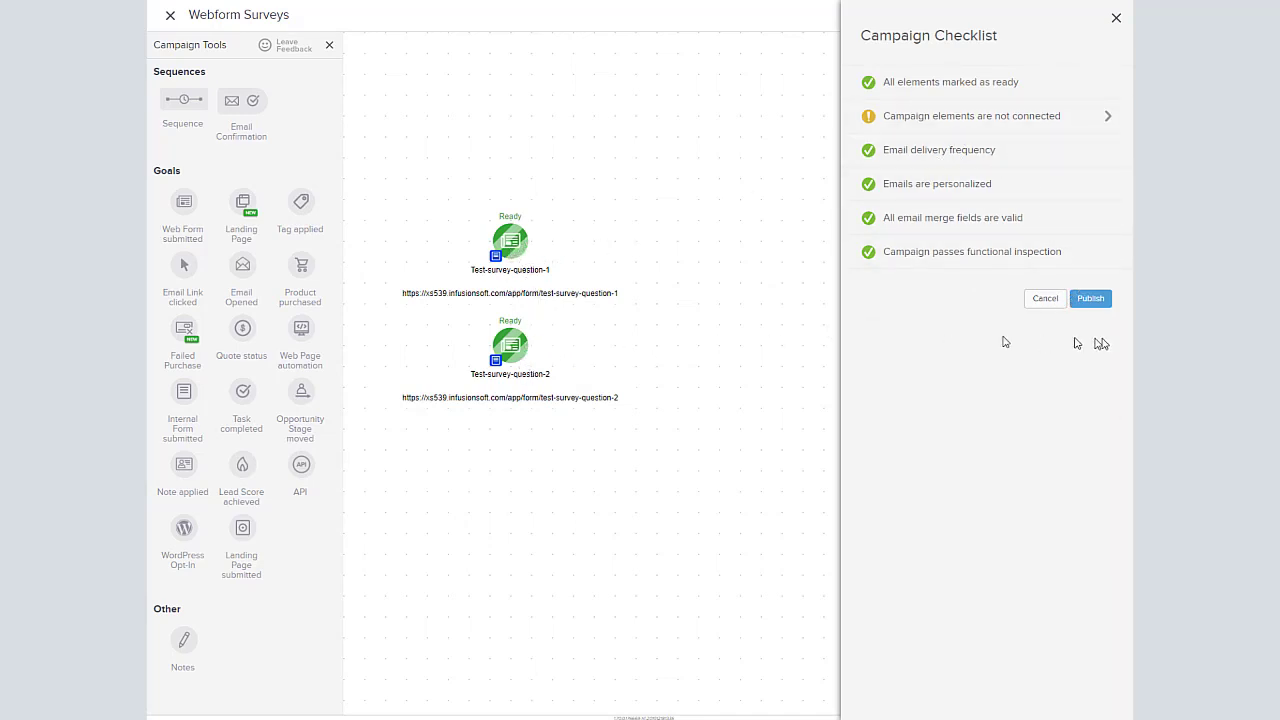
{"action": "left_click", "coordinate": [1090, 298]}
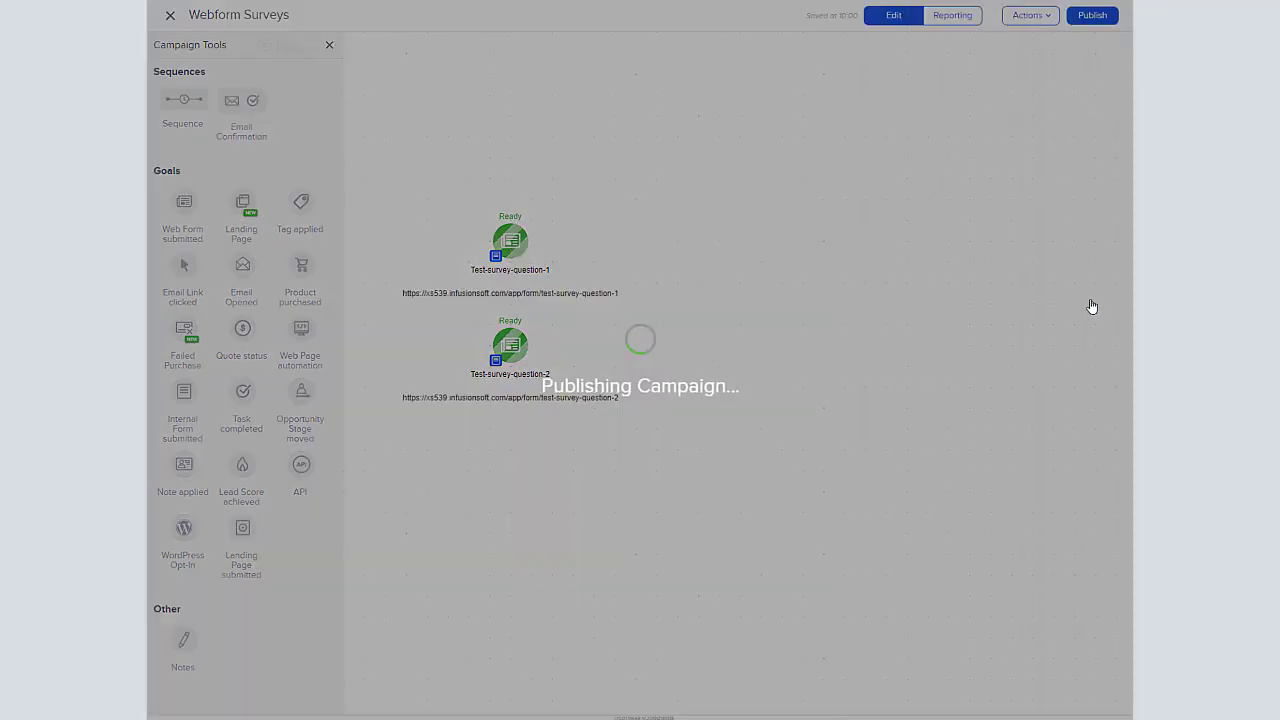
{"action": "key", "text": "ctrl+t"}
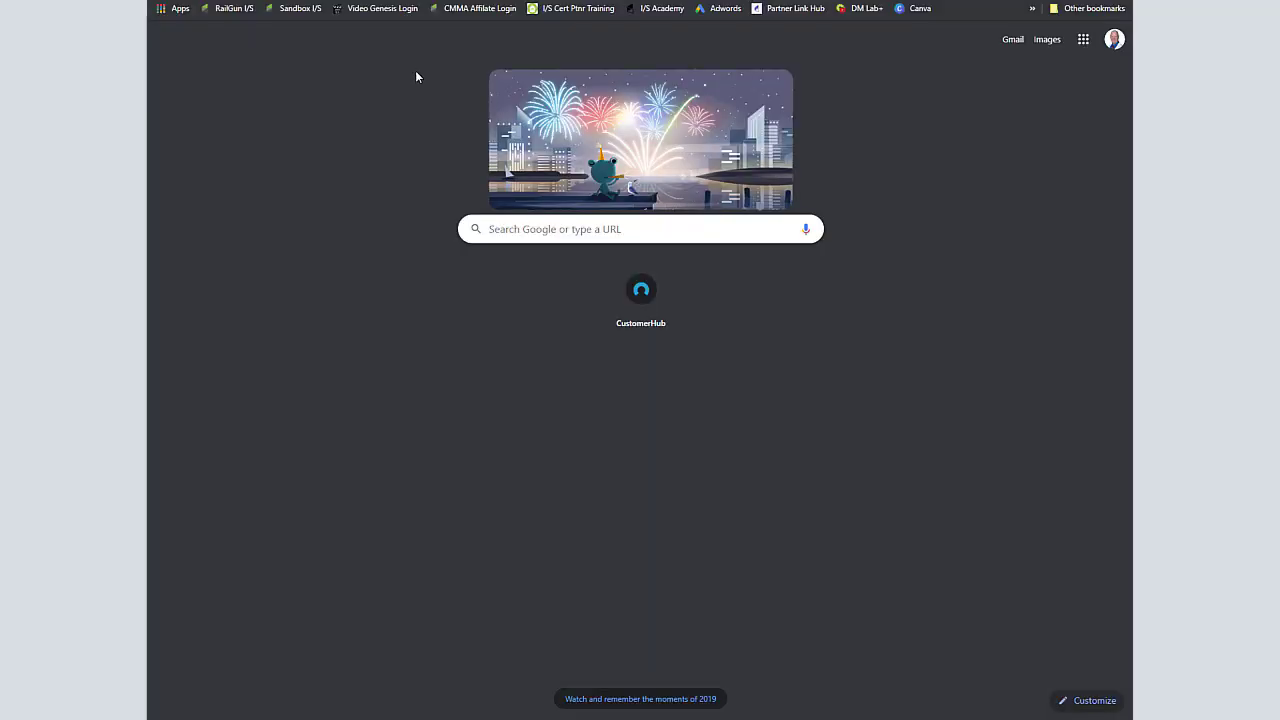
{"action": "type", "text": "https://xs539.infusionsoft.com/app/form/test-survey-question-1"}
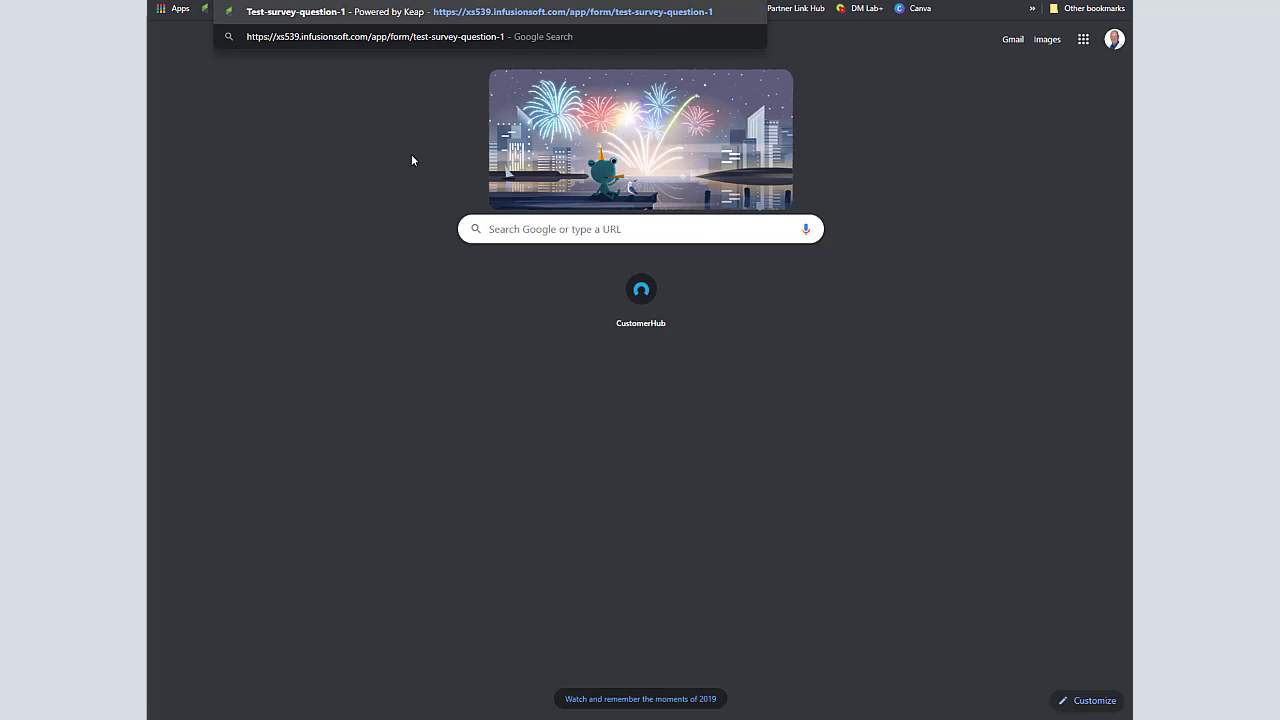
{"action": "key", "text": "Return"}
Answer the first survey question with "I need more leads from my landing page" and submit it to reach question 2
{"action": "left_click", "coordinate": [580, 58]}
{"action": "type", "text": "I need more leads from my landing page"}
{"action": "left_click", "coordinate": [646, 108]}
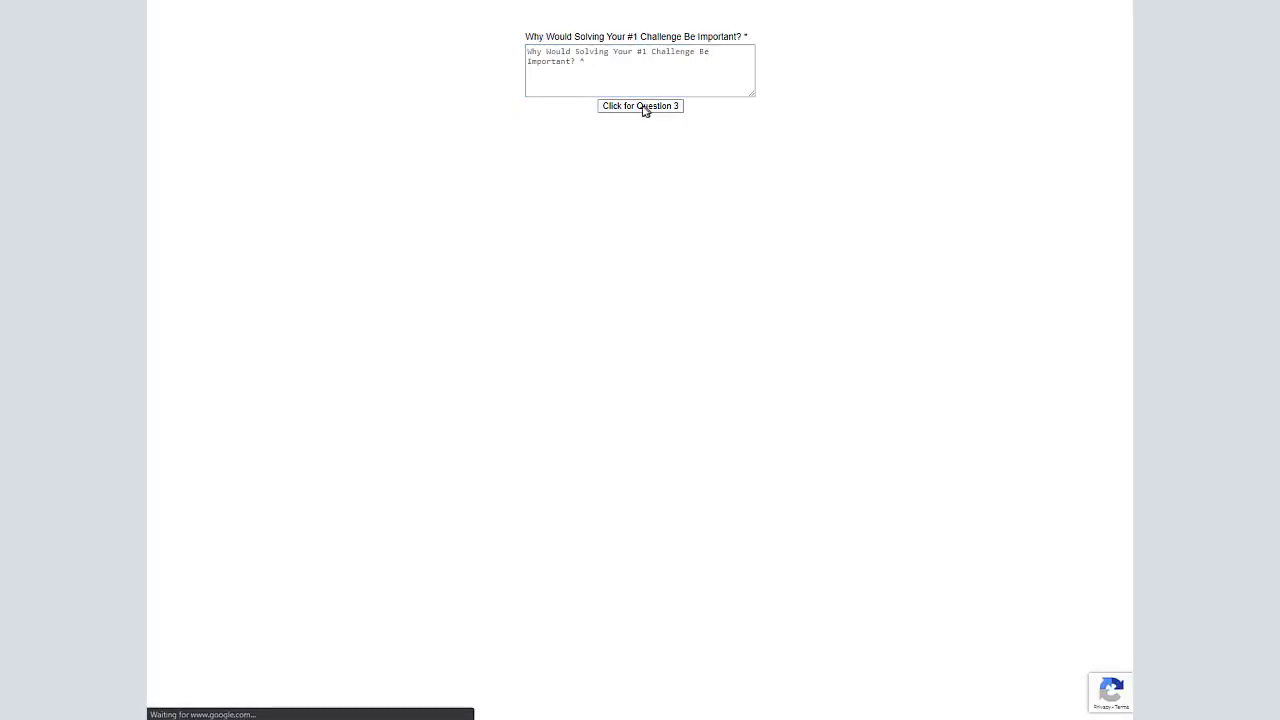
Answer why solving the challenge is important with "More leads would allow me to grow my business" and submit the form
{"action": "left_click", "coordinate": [623, 66]}
{"action": "type", "text": "More leads would allow me to grow my business"}
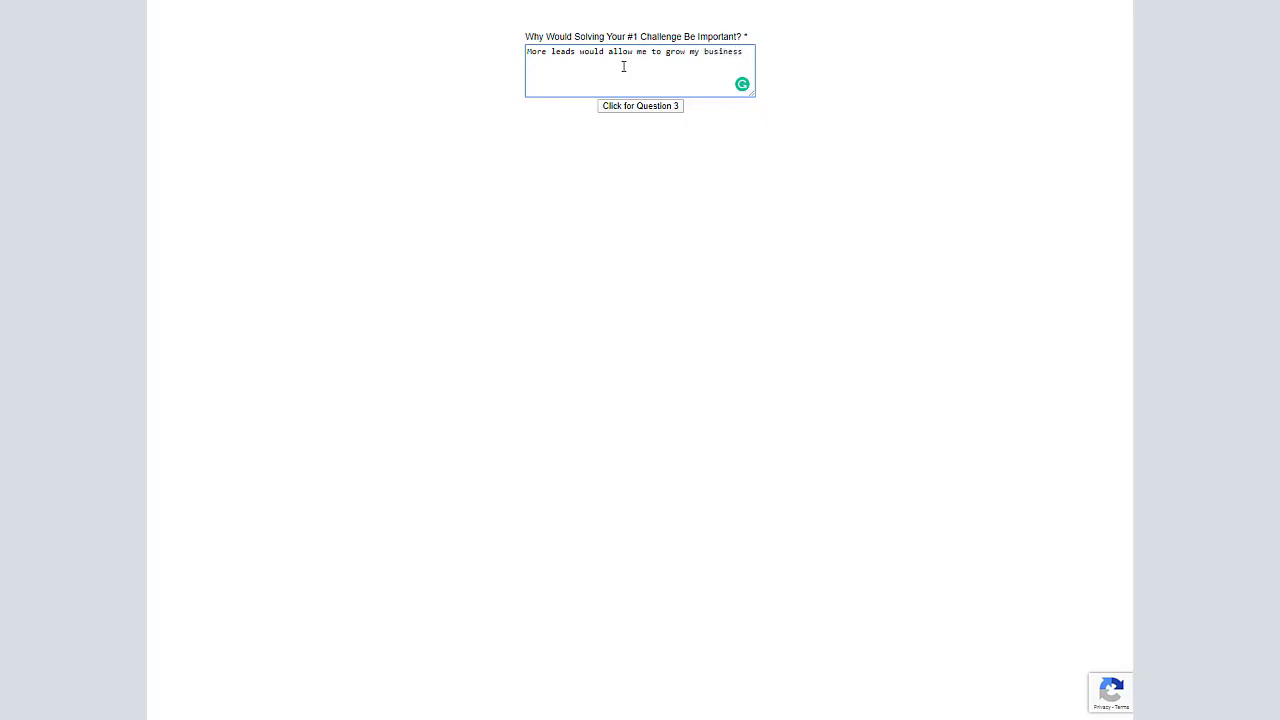
{"action": "left_click", "coordinate": [643, 106]}
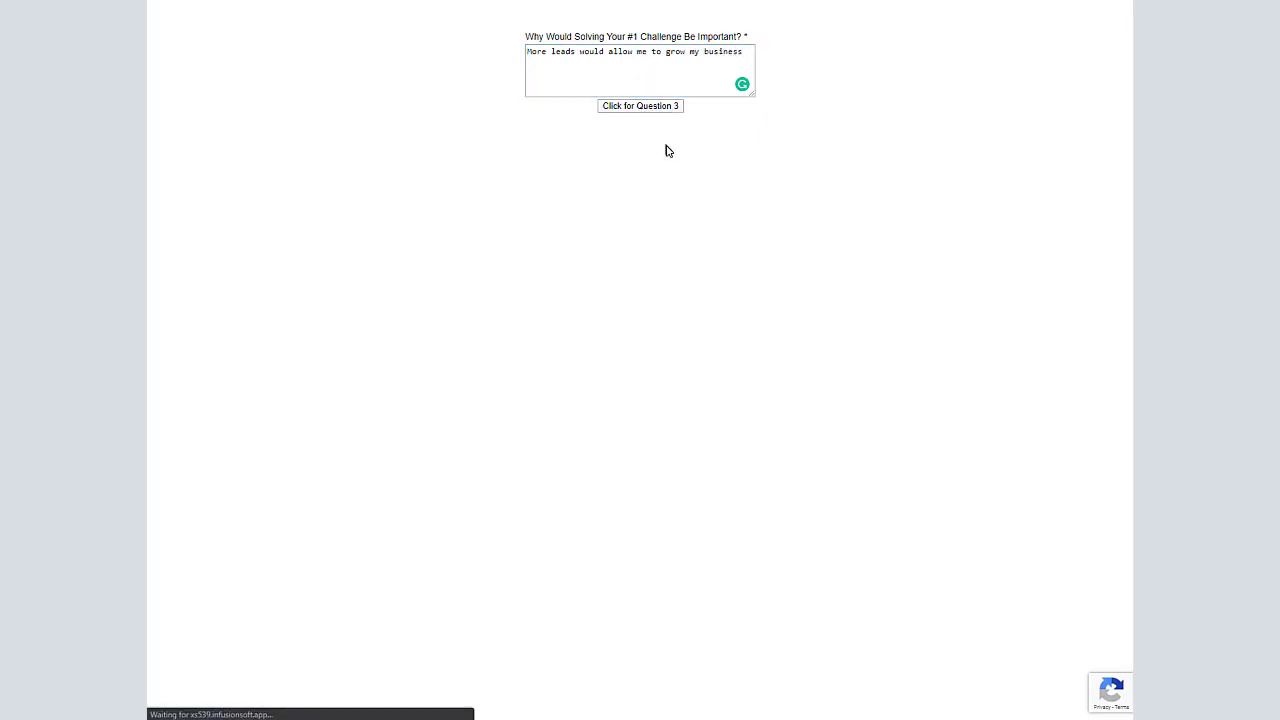